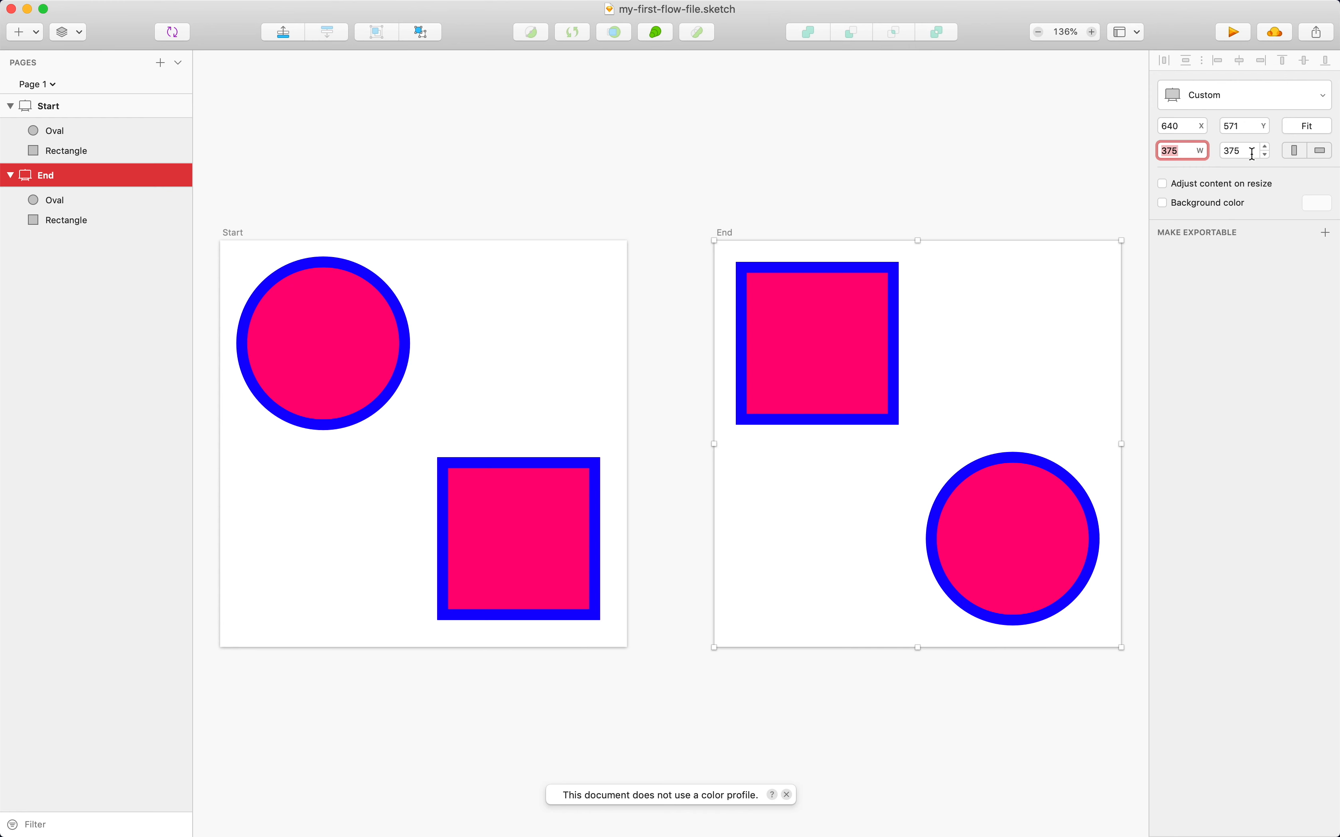
# Step: Examine the End artboard's size and compare the Oval and Rectangle layers' positions and properties between the Start and End artboards
pyautogui.click(1250, 152)
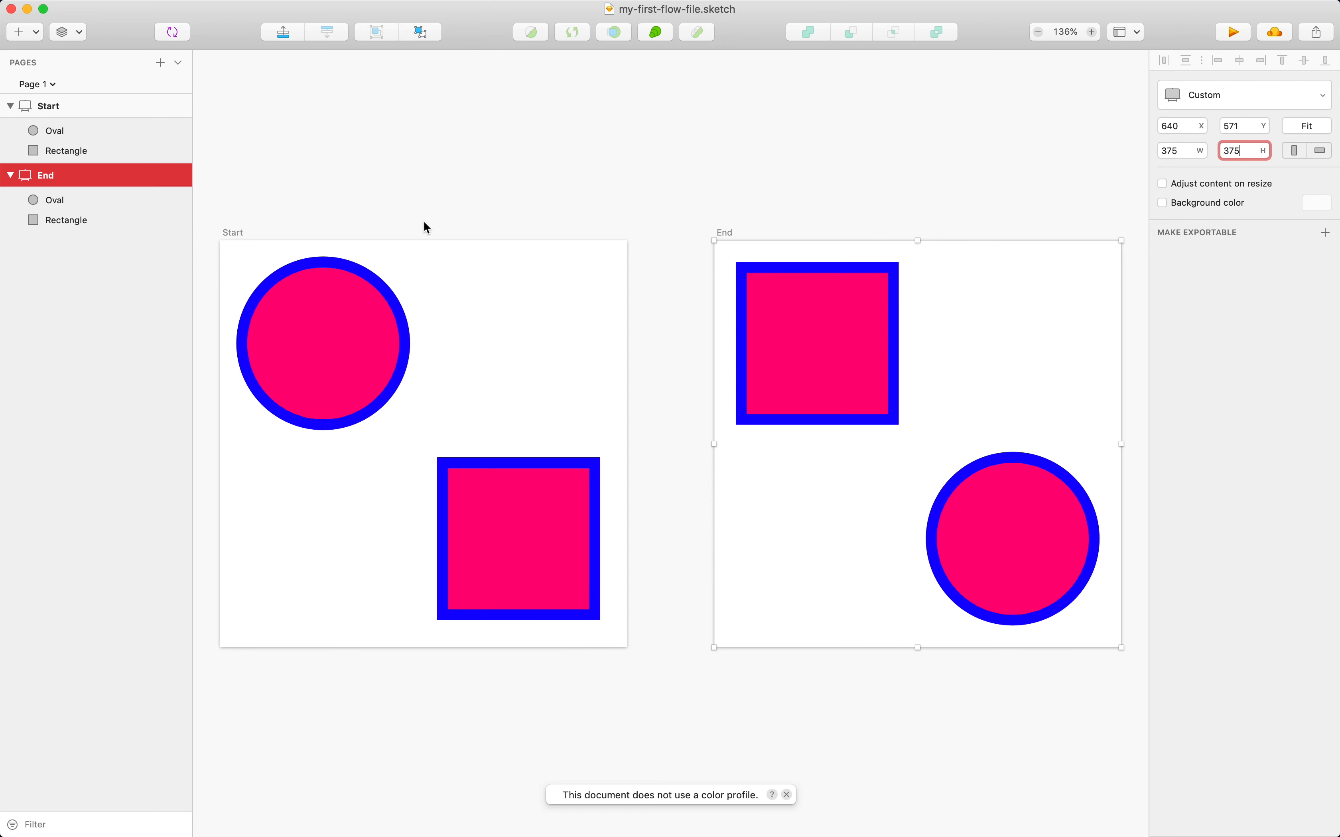
pyautogui.click(105, 129)
pyautogui.click(96, 151)
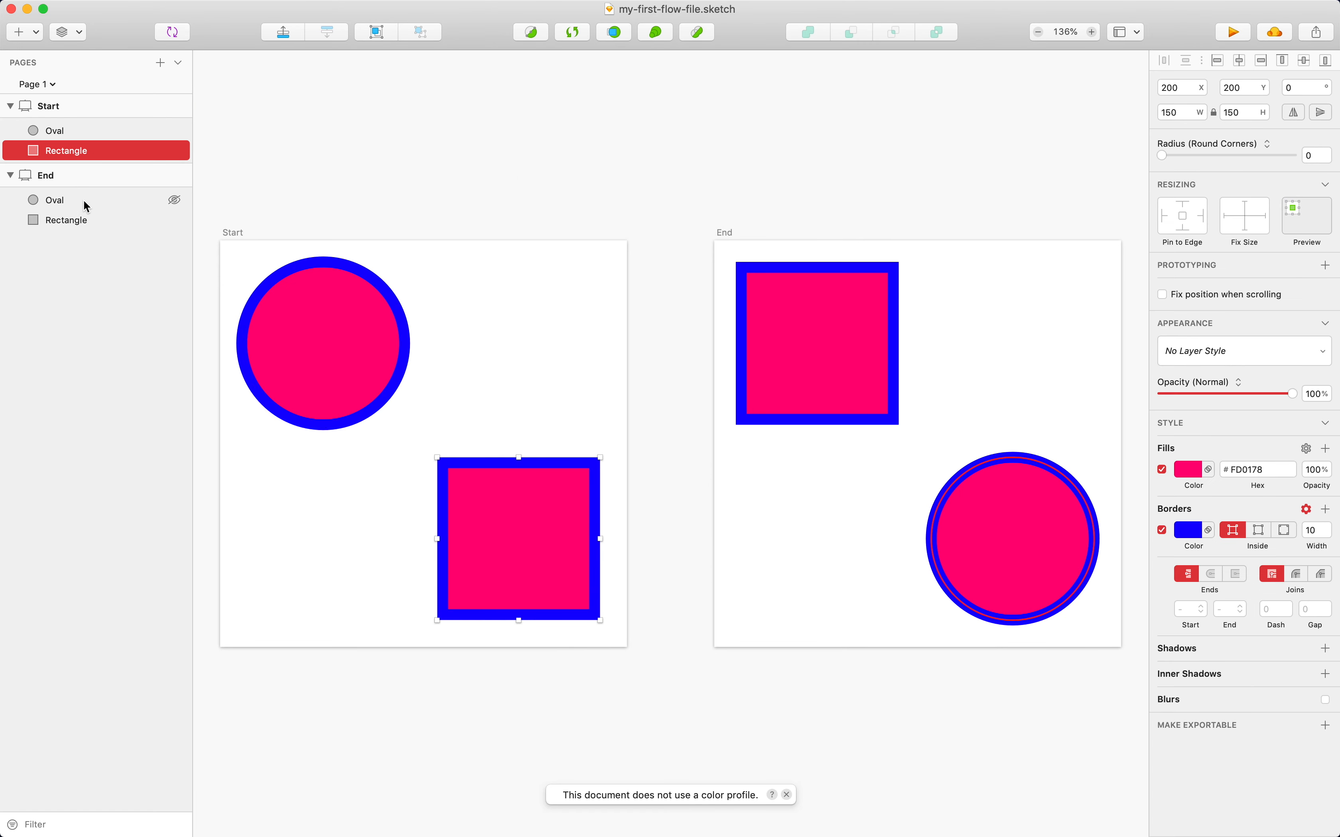
pyautogui.click(83, 220)
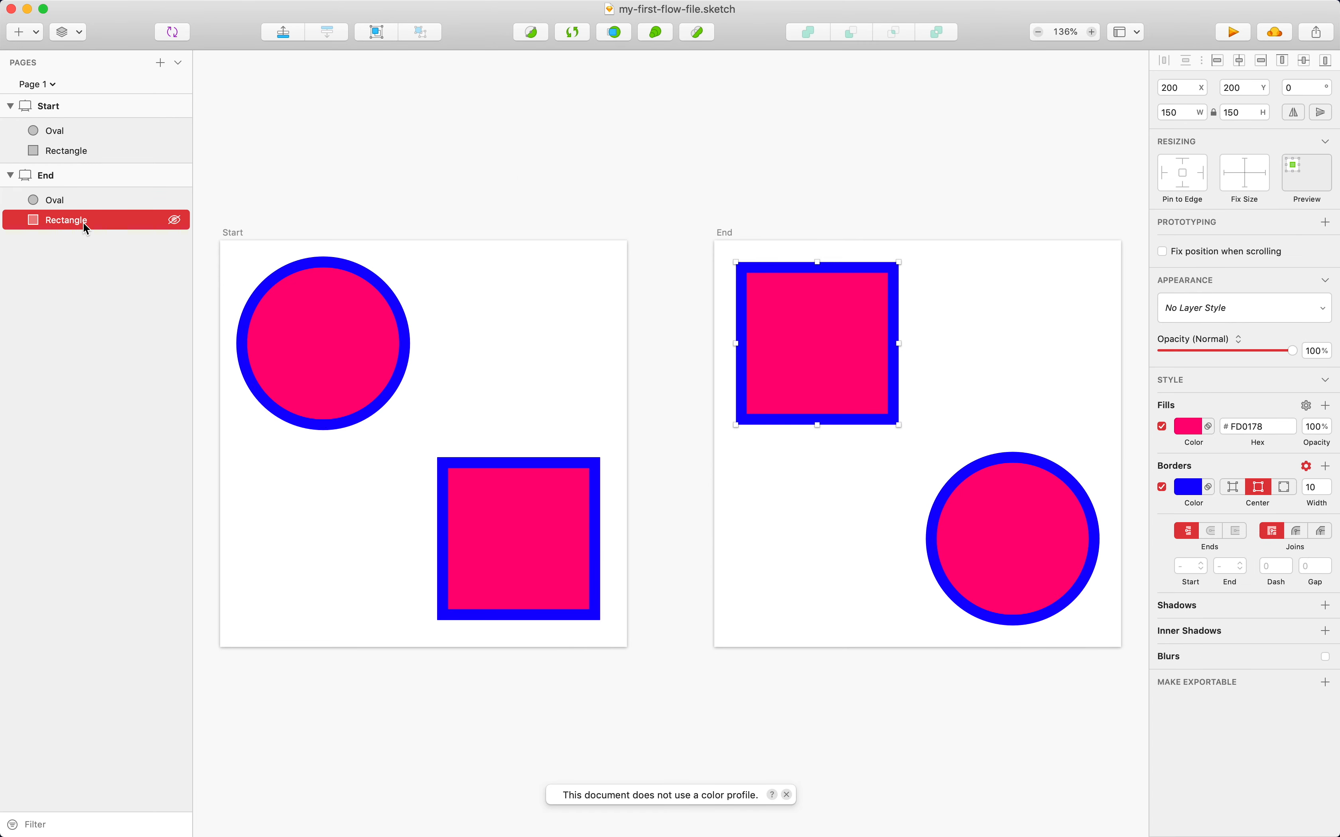
pyautogui.click(86, 131)
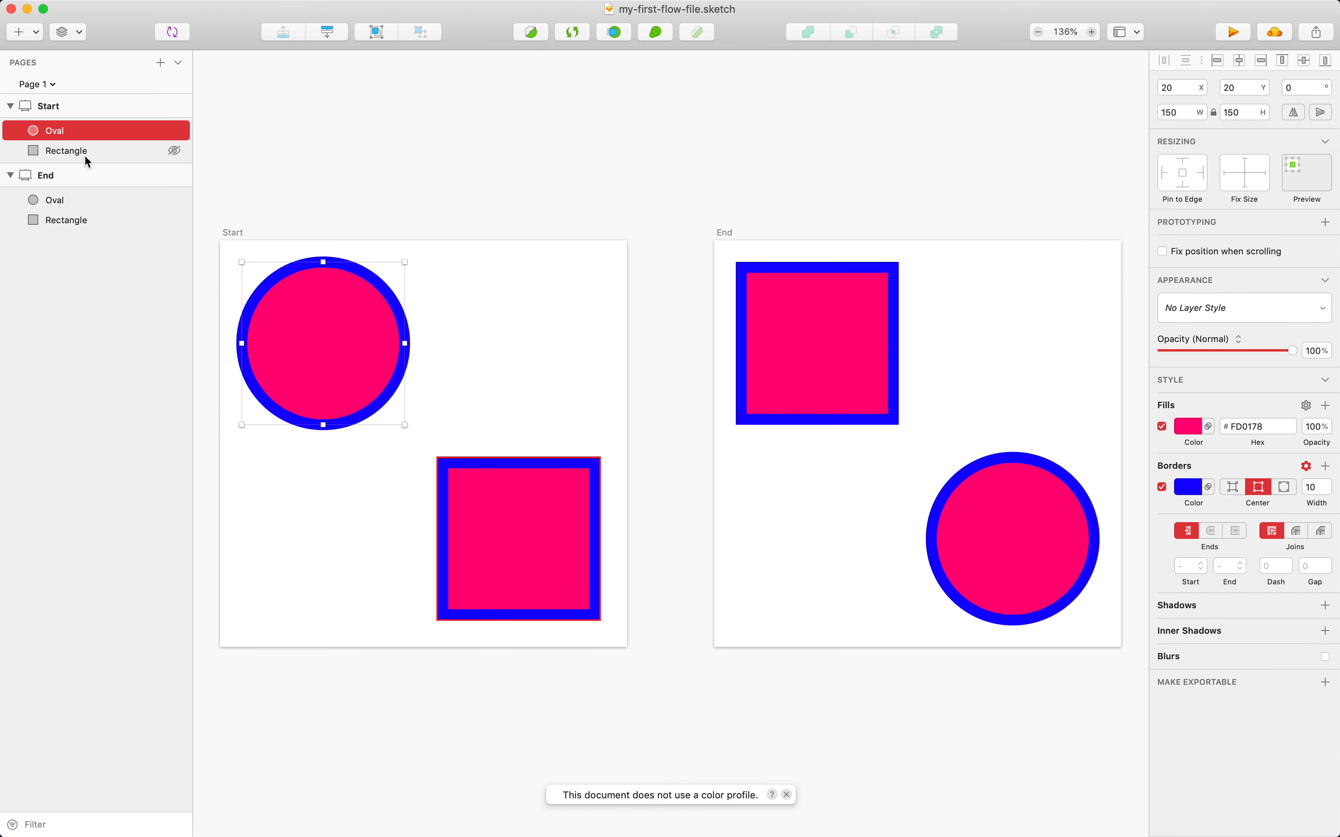
pyautogui.click(82, 205)
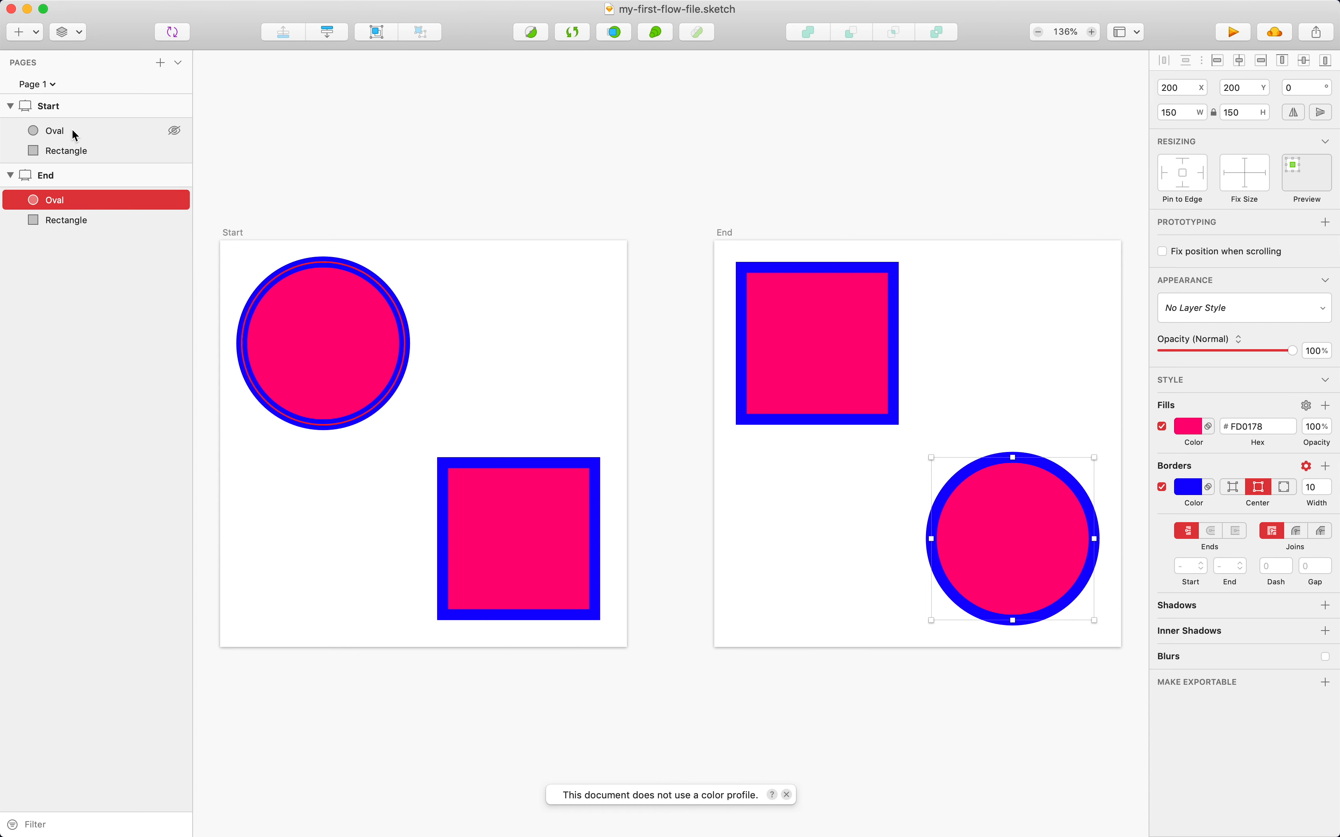
pyautogui.click(72, 130)
pyautogui.click(79, 200)
pyautogui.click(84, 221)
pyautogui.click(88, 158)
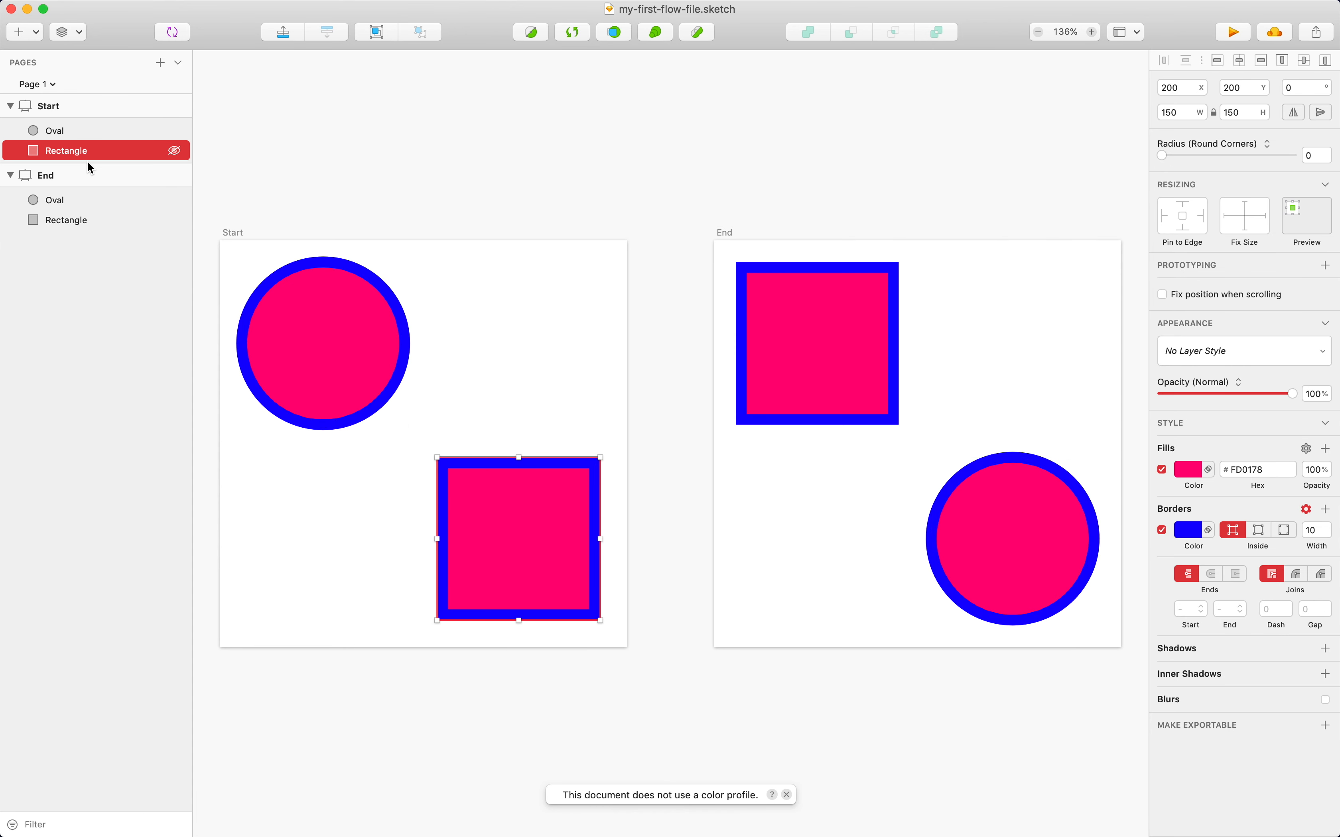
pyautogui.click(84, 199)
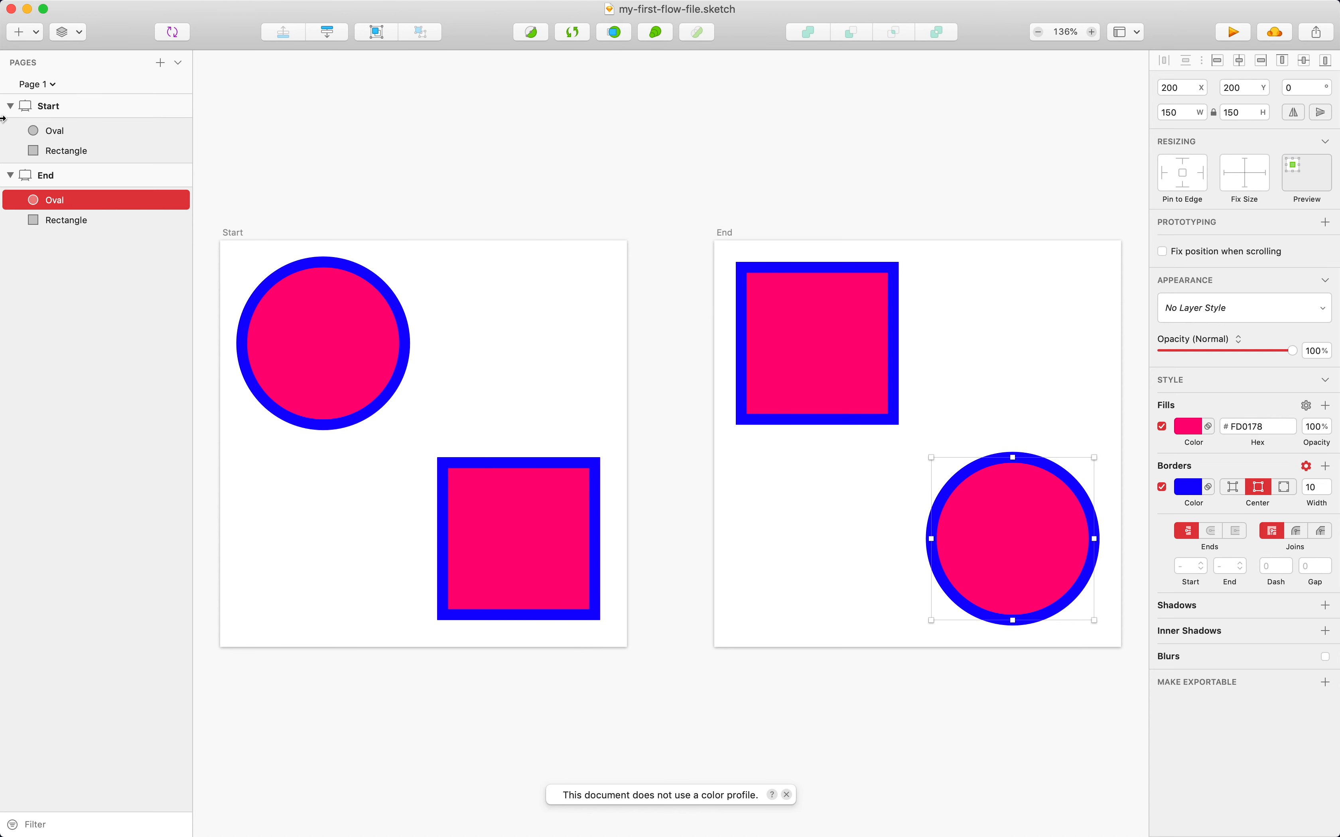
pyautogui.click(80, 131)
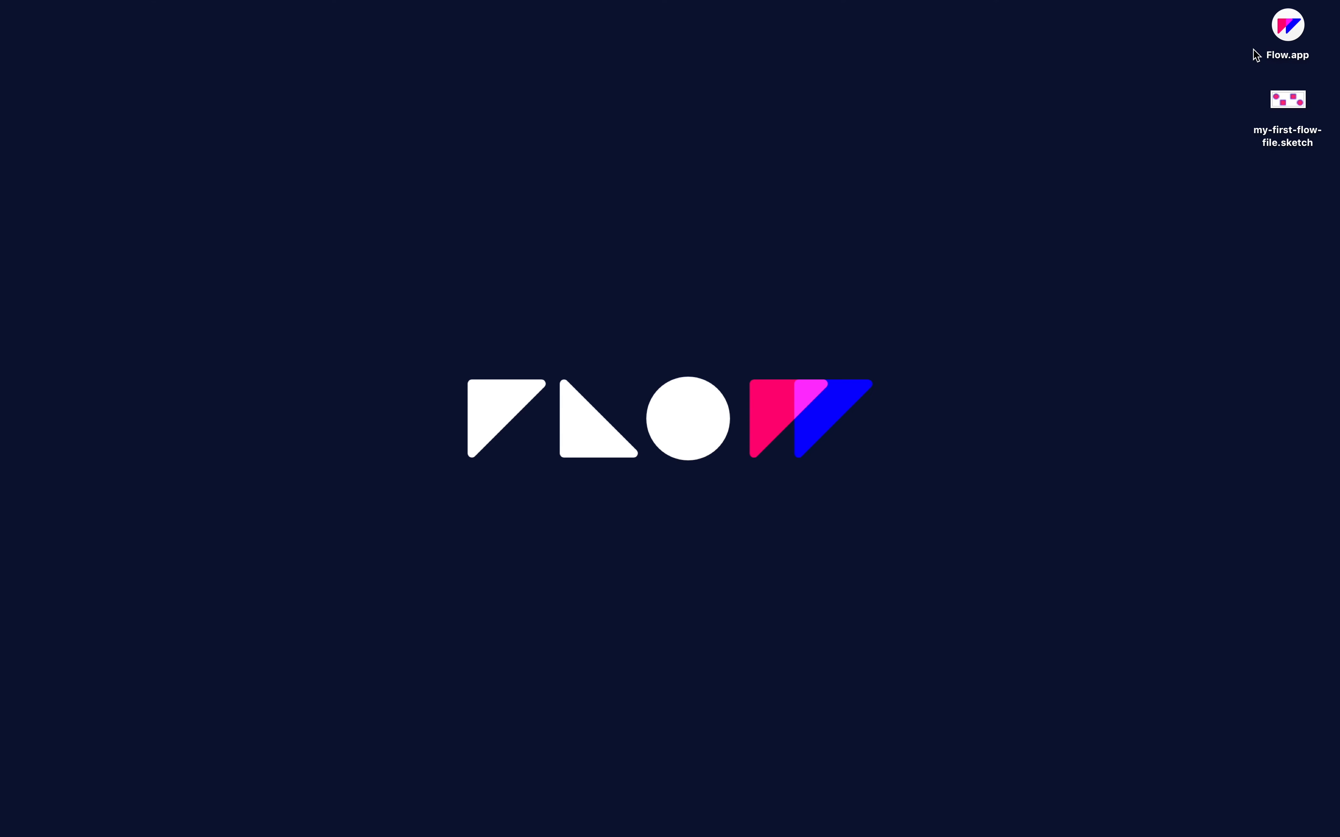
# Step: Open Flow, start a new project and link my-first-flow-file.sketch from the Desktop
pyautogui.doubleClick(1293, 40)
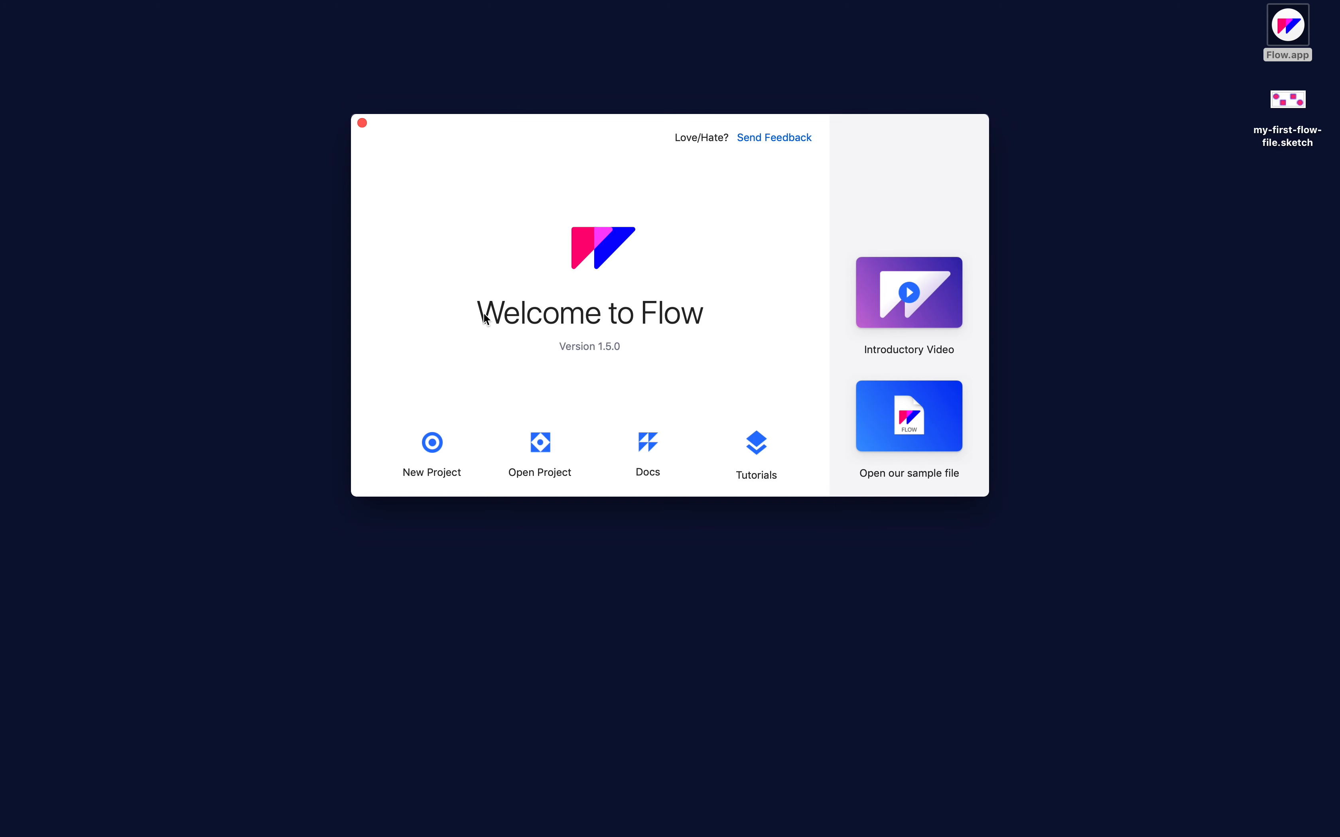
pyautogui.click(433, 443)
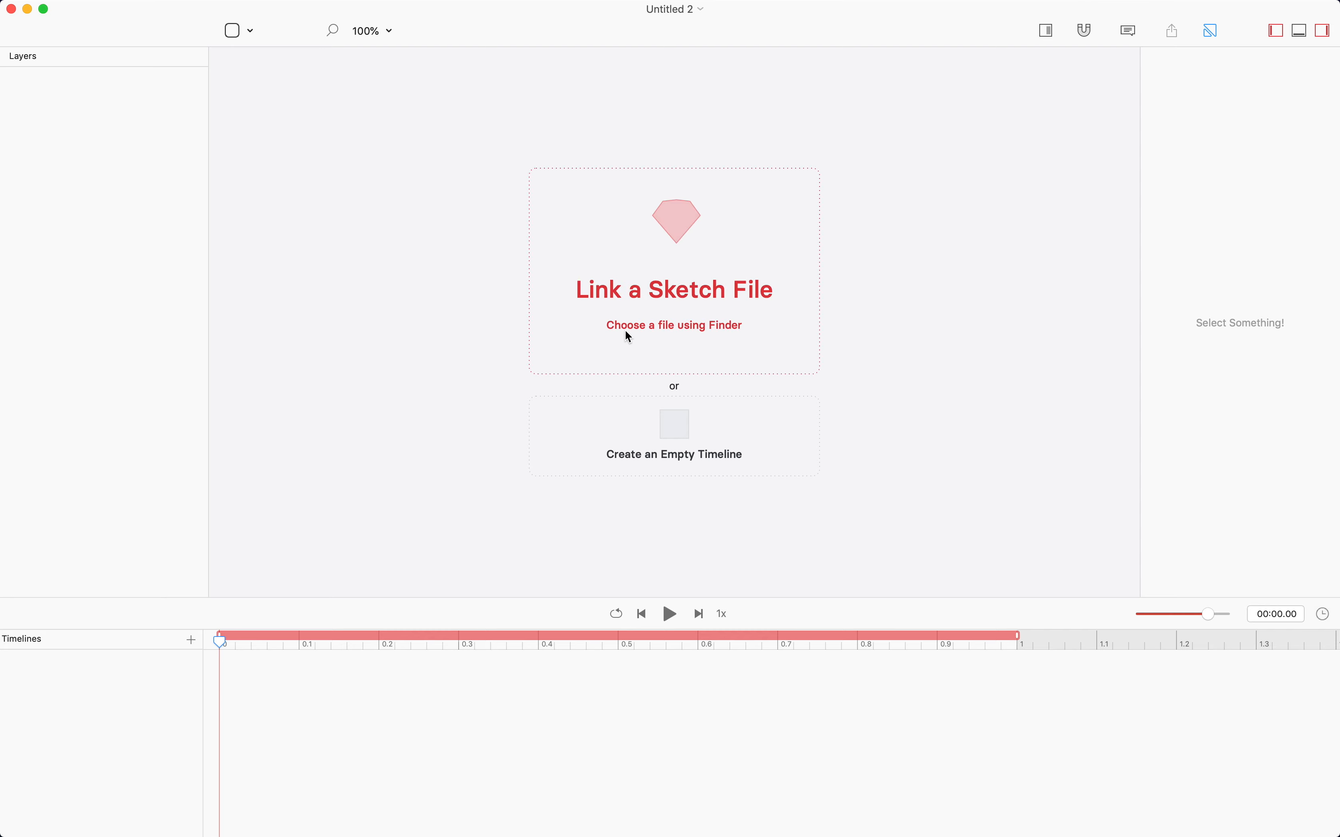
pyautogui.click(655, 271)
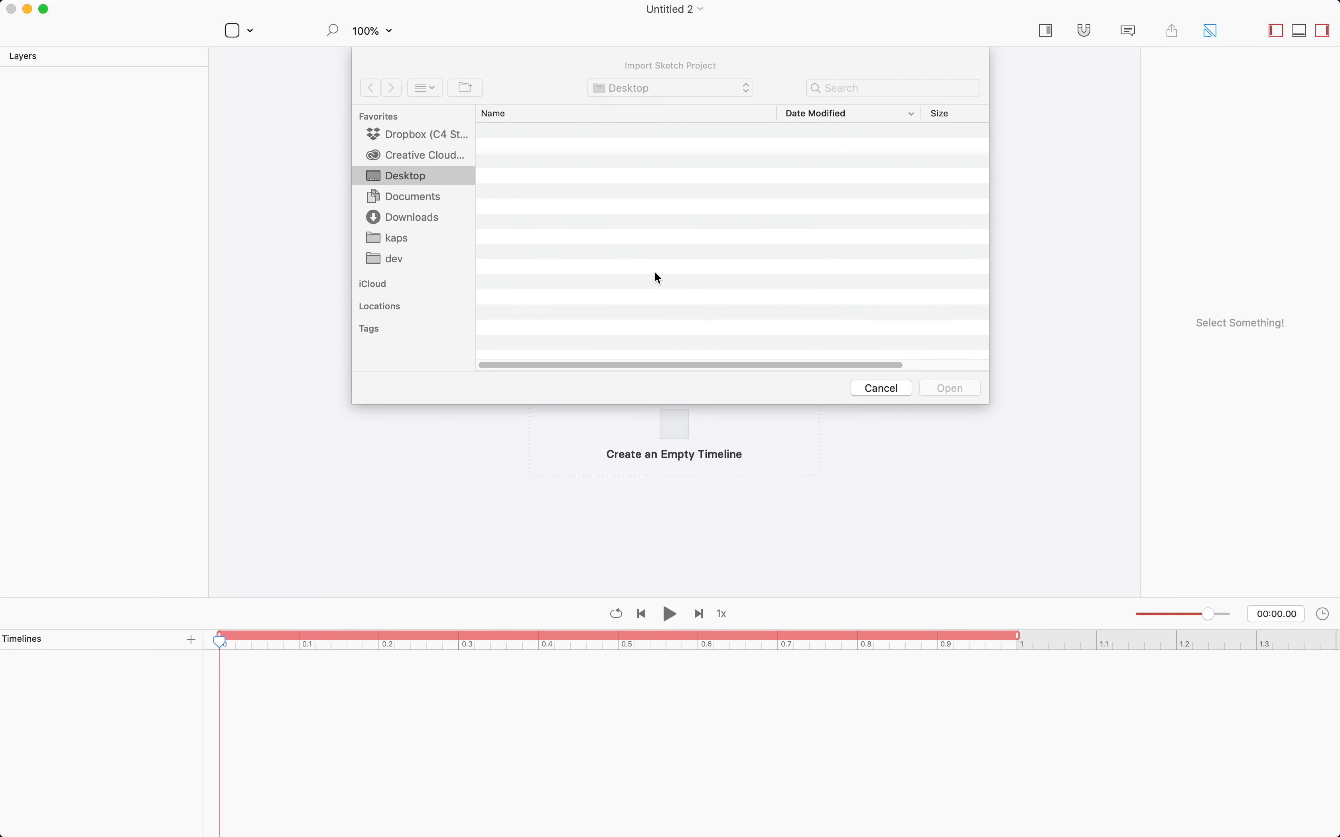
pyautogui.click(568, 145)
pyautogui.click(955, 388)
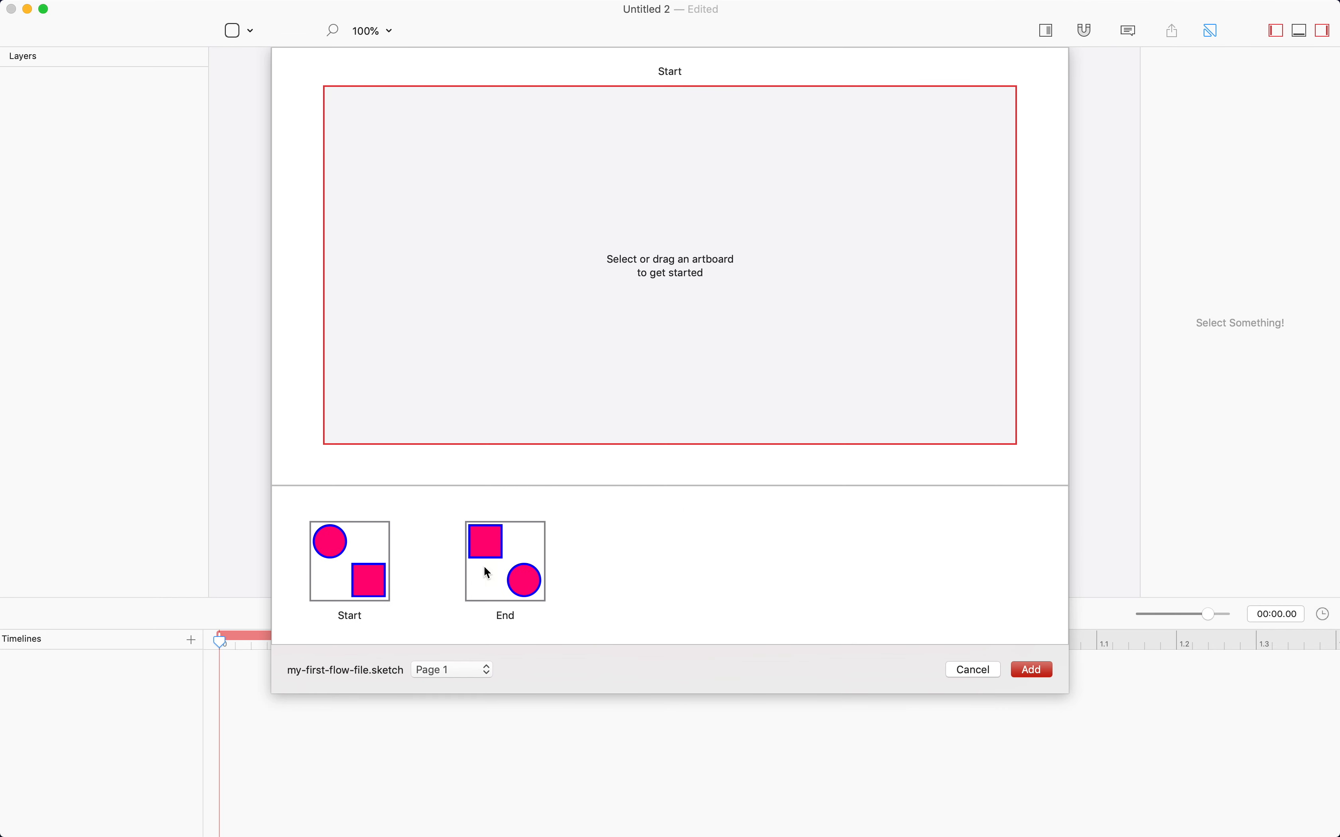
# Step: Assign the Start artboard as the start state and the End artboard as the end state, and add them as an animation
pyautogui.moveTo(348, 557); pyautogui.dragTo(382, 344)
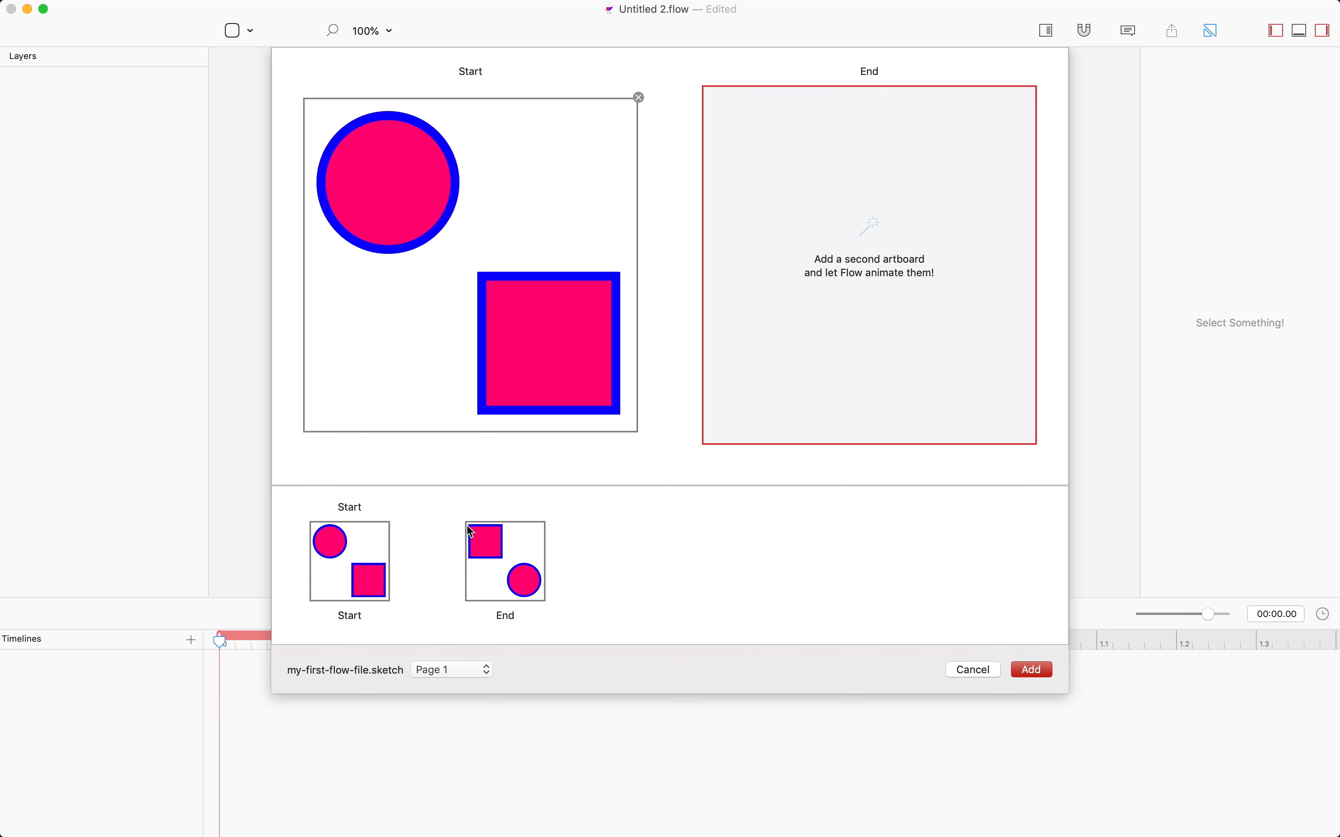
pyautogui.moveTo(500, 563); pyautogui.dragTo(787, 311)
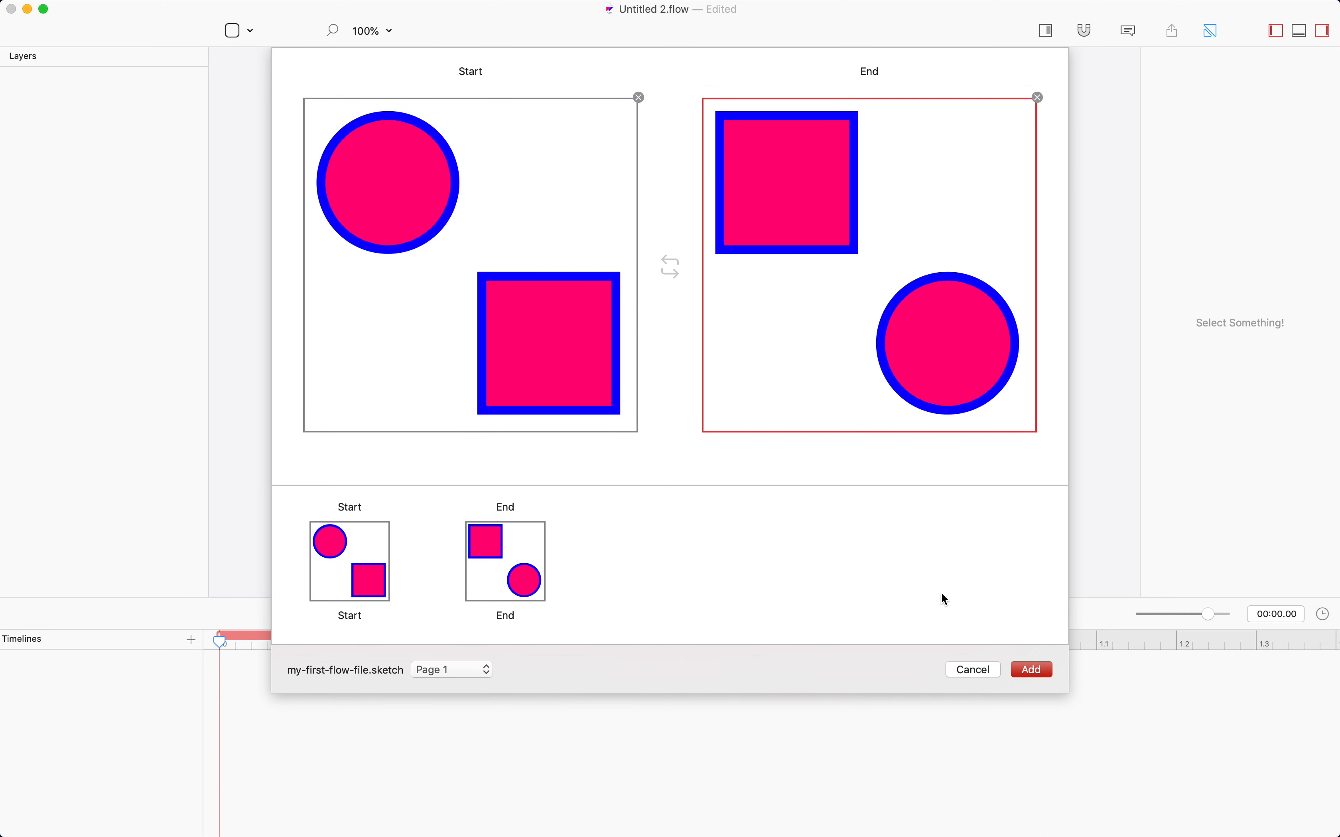
pyautogui.click(1033, 669)
# Step: Play the generated animation, then scrub the playhead back to 0 seconds
pyautogui.click(670, 615)
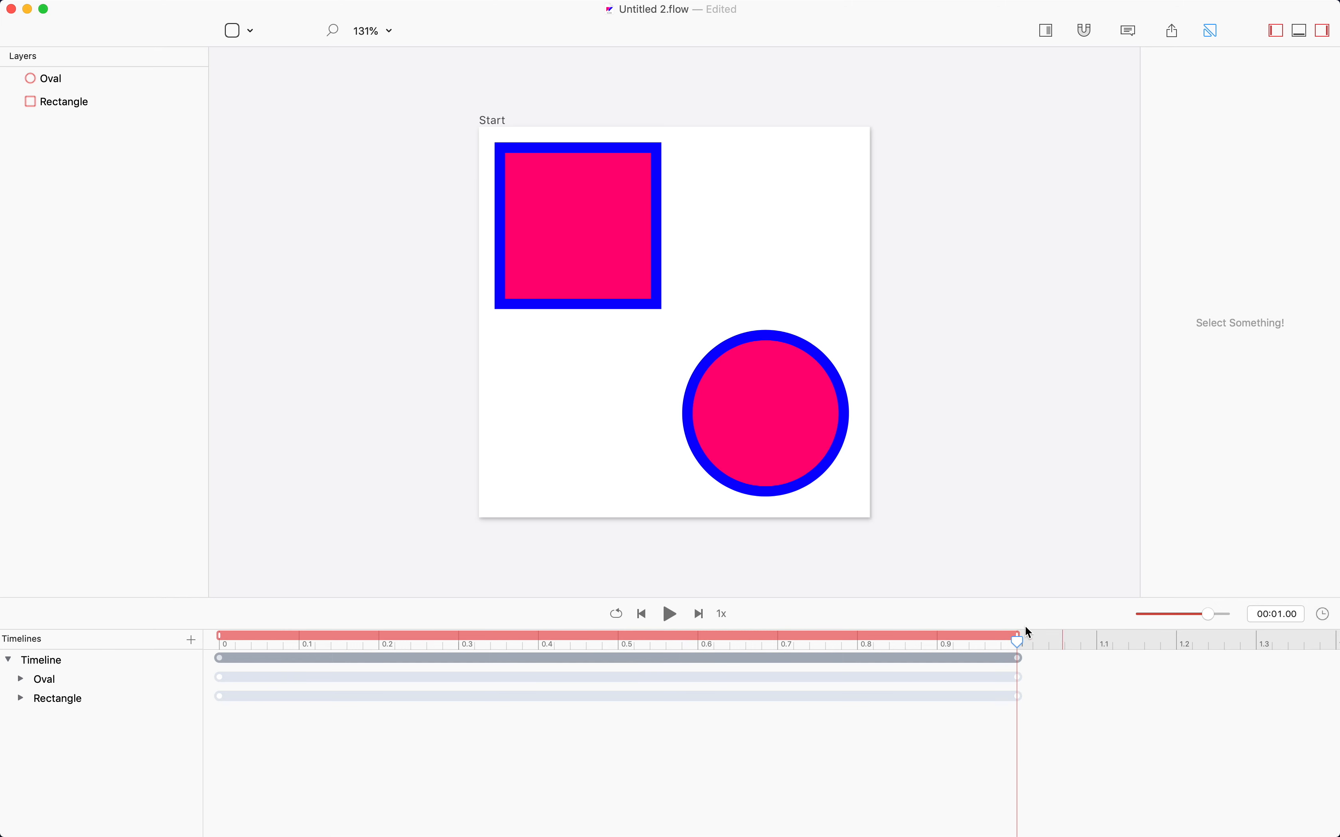
pyautogui.moveTo(1019, 641); pyautogui.dragTo(15, 565)
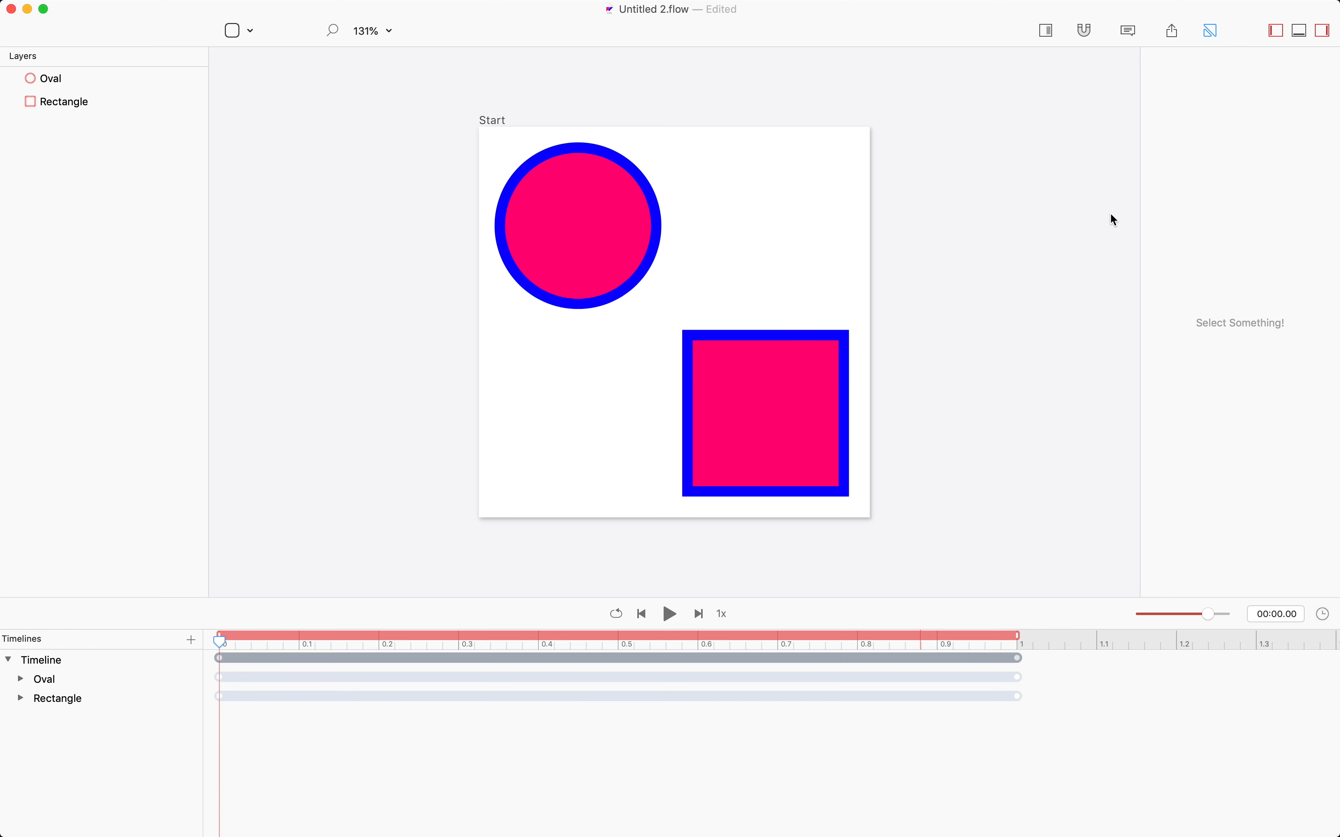
# Step: Examine the properties of the Start scene and of its Oval layer
pyautogui.click(484, 122)
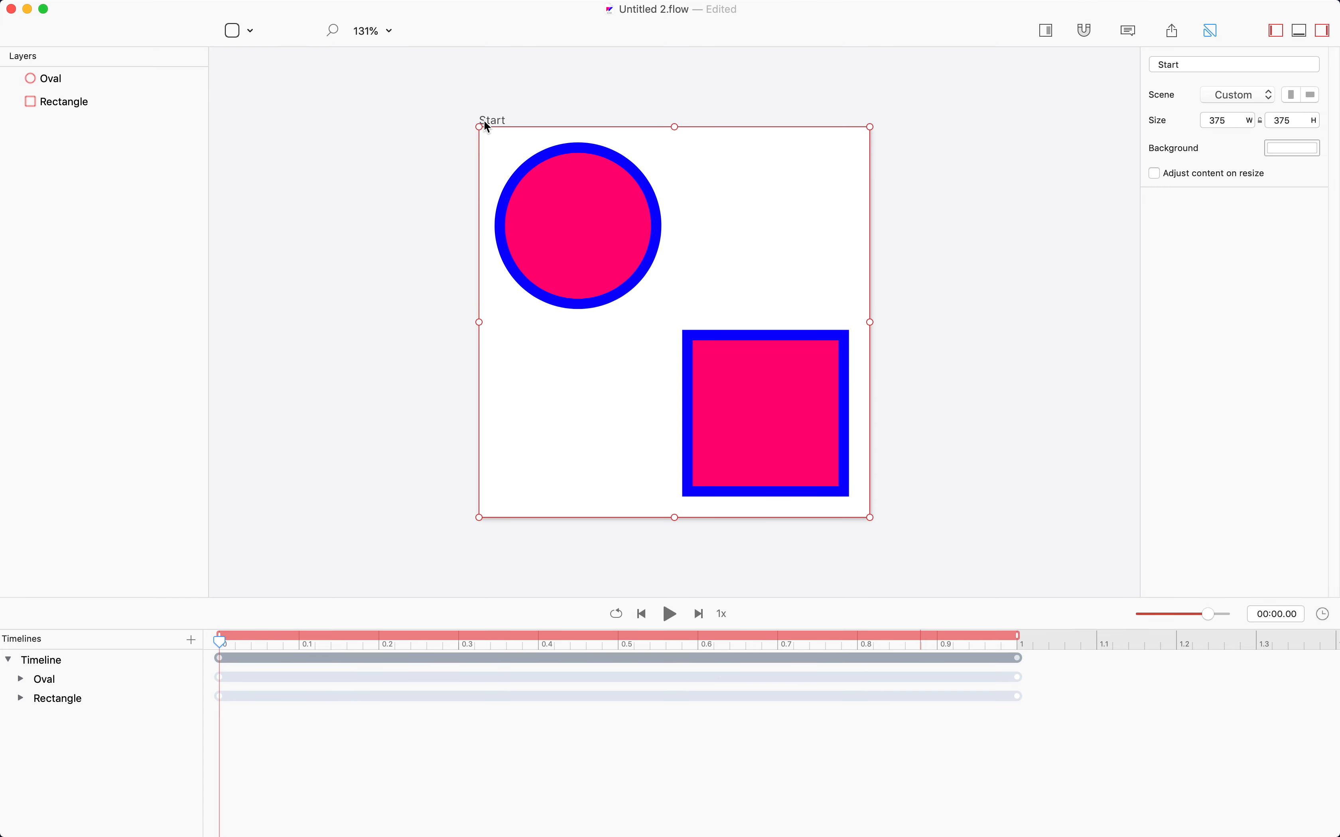
pyautogui.click(589, 221)
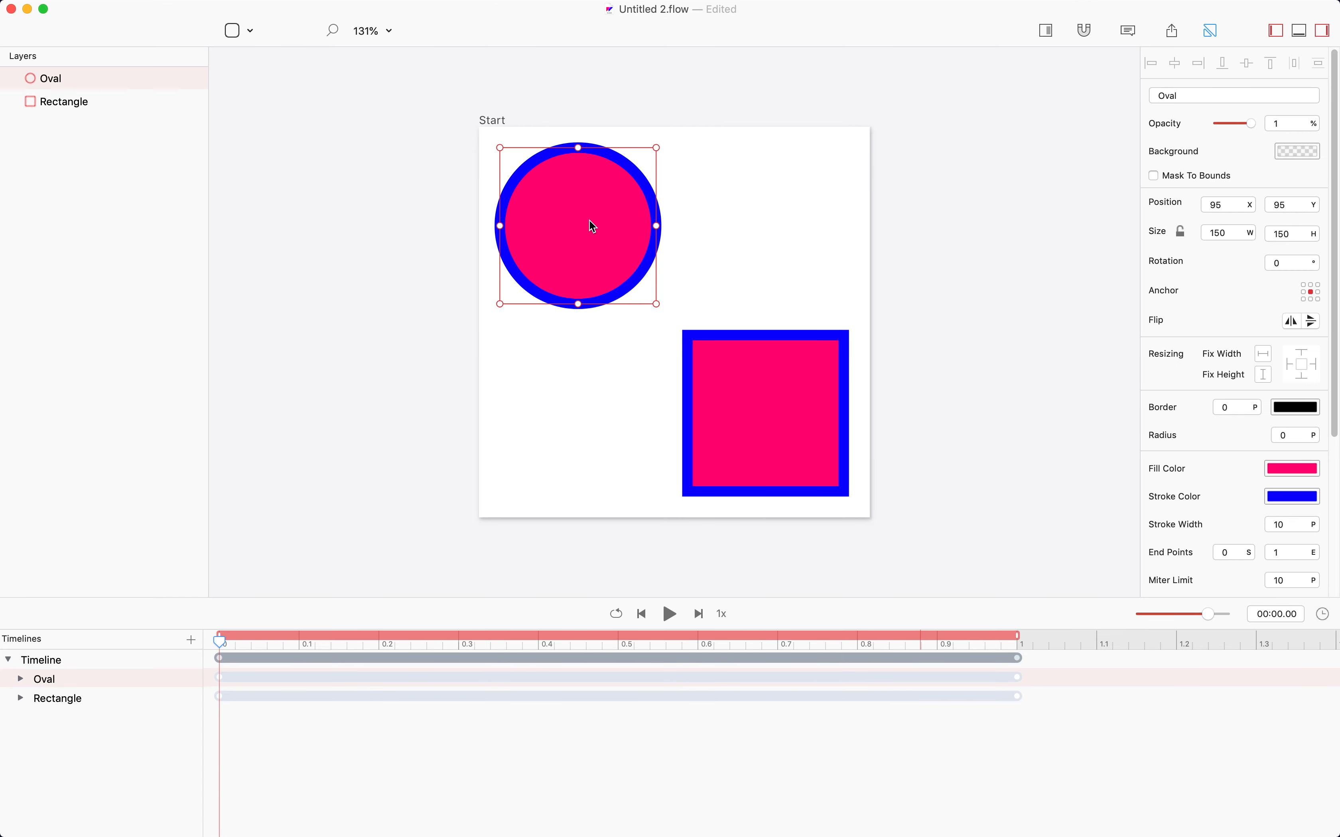
pyautogui.scroll(-5, 1236, 340)
pyautogui.scroll(4, 1237, 339)
pyautogui.scroll(-4, 1237, 338)
pyautogui.scroll(4, 1238, 336)
pyautogui.scroll(-2, 1236, 335)
pyautogui.scroll(2, 1236, 338)
# Step: Expand the Oval and Rectangle layers in the timeline and inspect their X and Y animation tracks
pyautogui.click(20, 681)
pyautogui.click(21, 737)
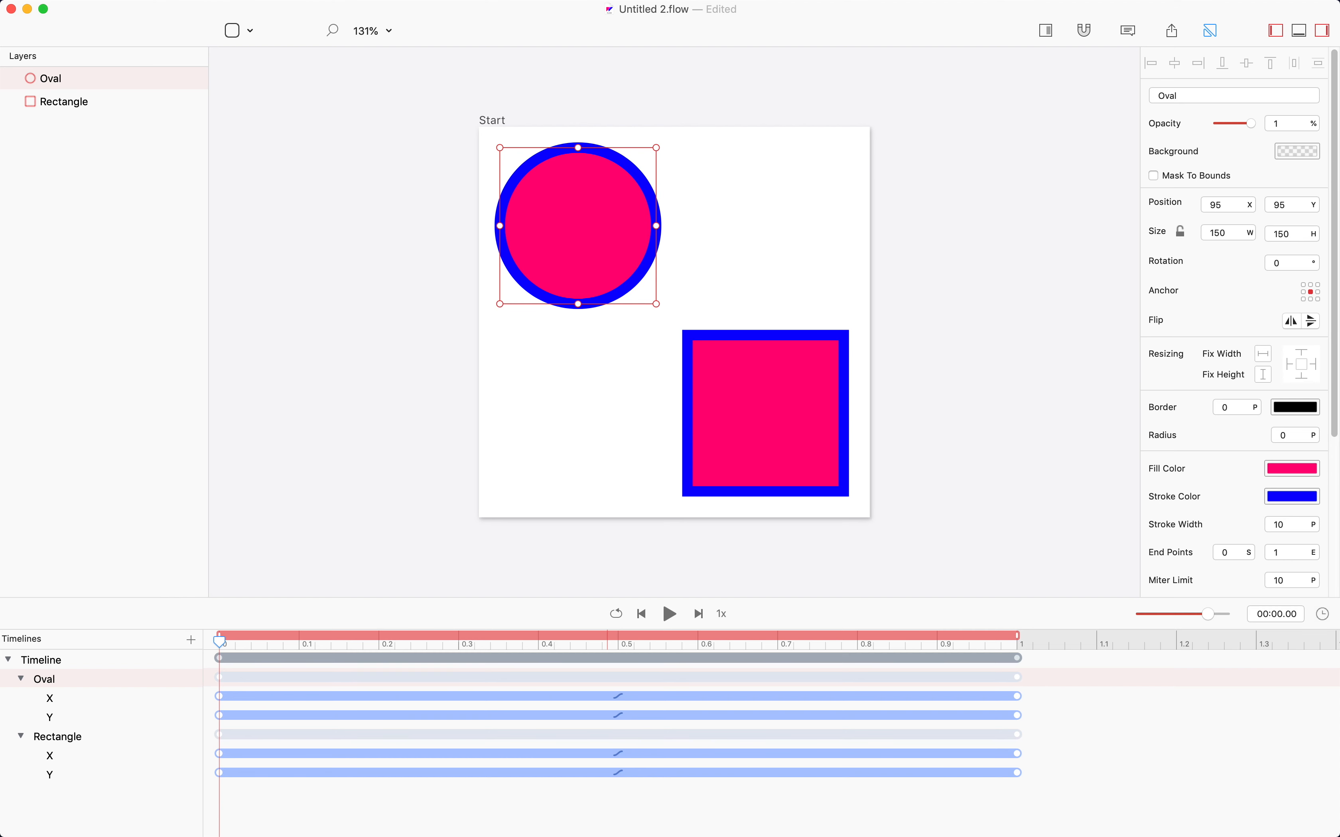
pyautogui.click(63, 702)
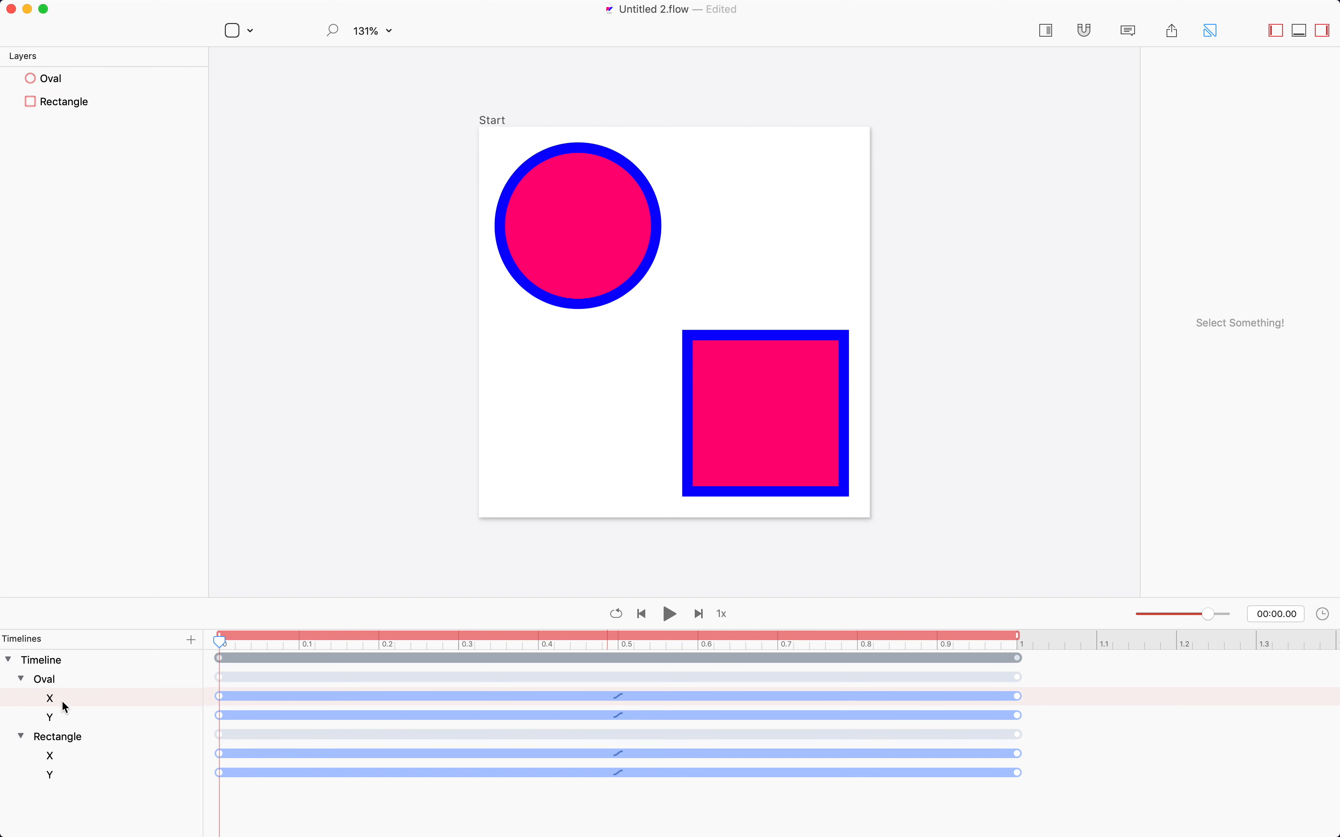
pyautogui.click(71, 718)
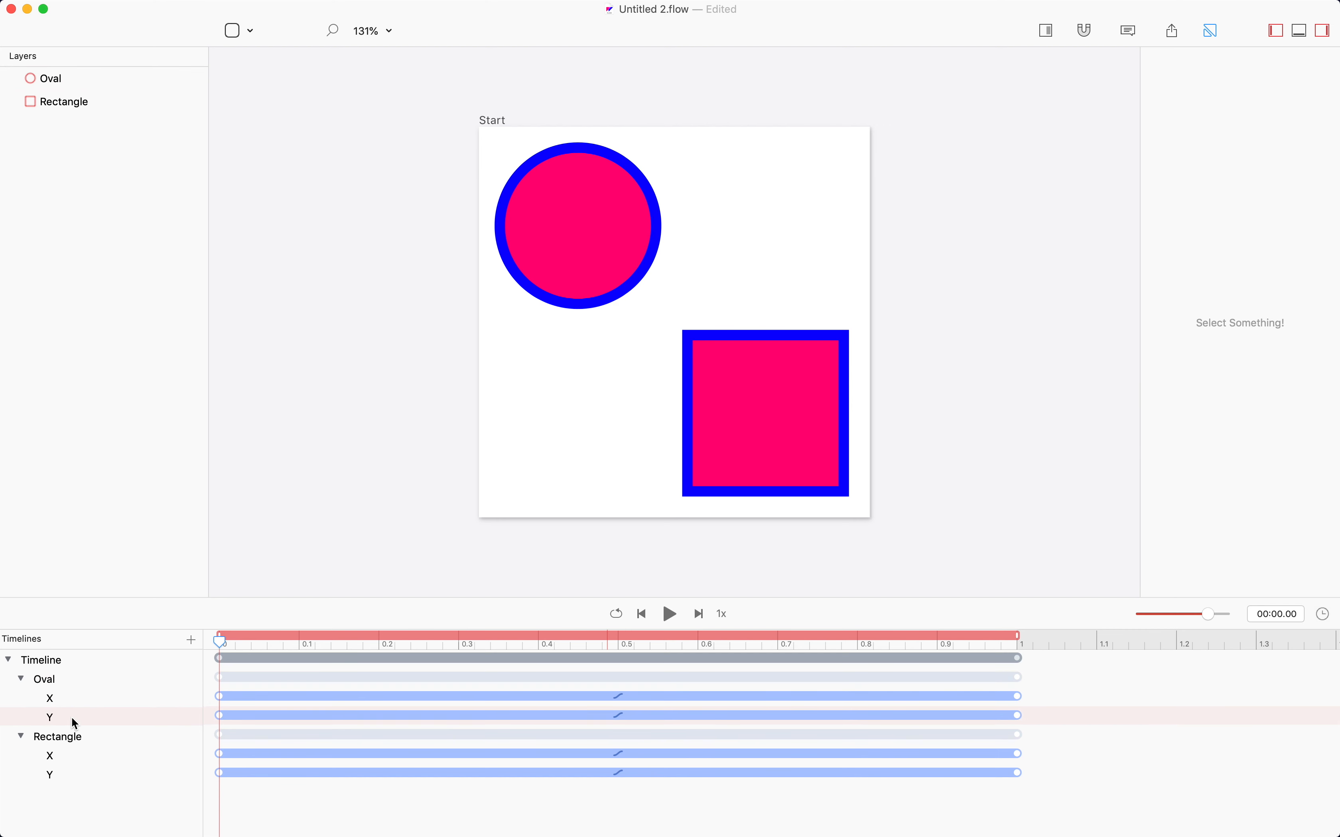
pyautogui.click(78, 753)
pyautogui.click(85, 779)
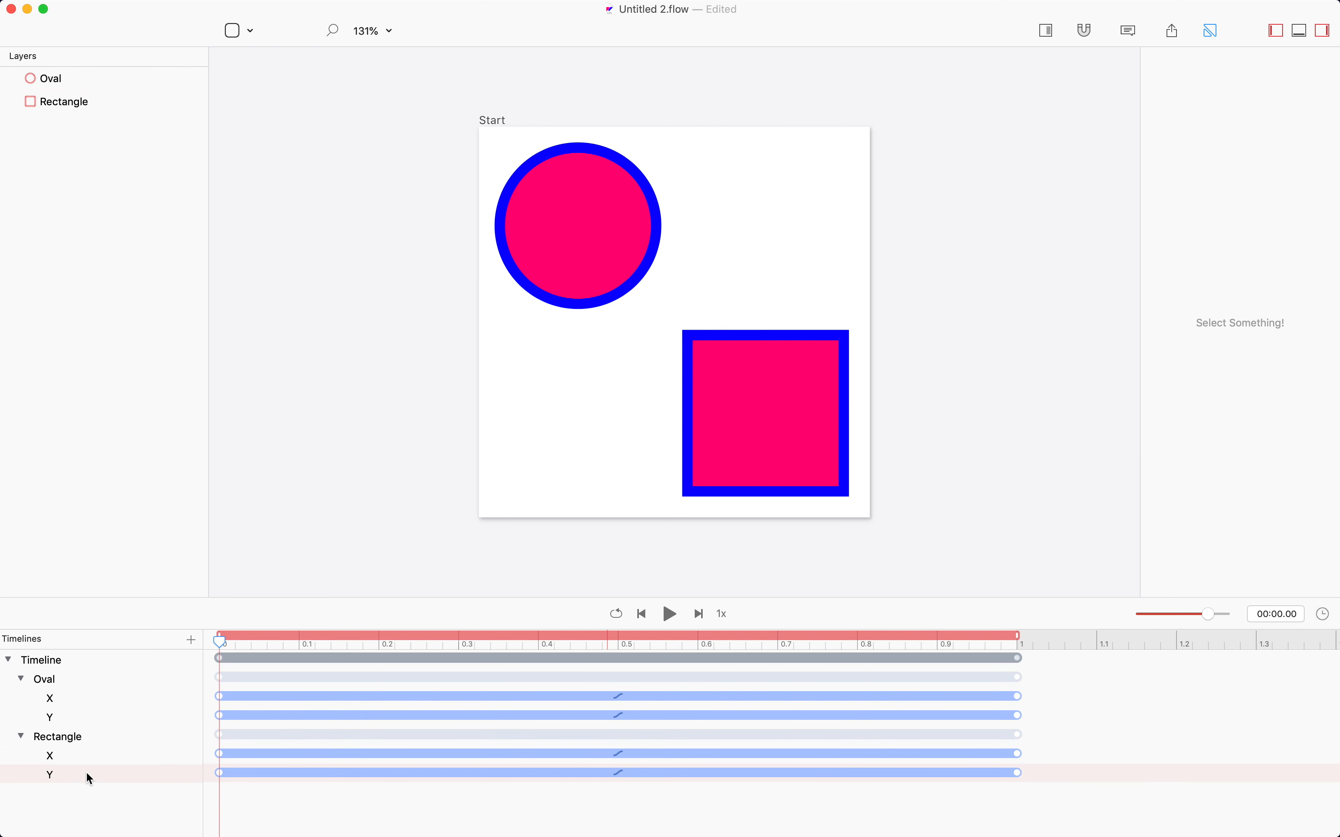
# Step: Save the project on the Desktop as sketchAnimation.flow
pyautogui.press('super+s')
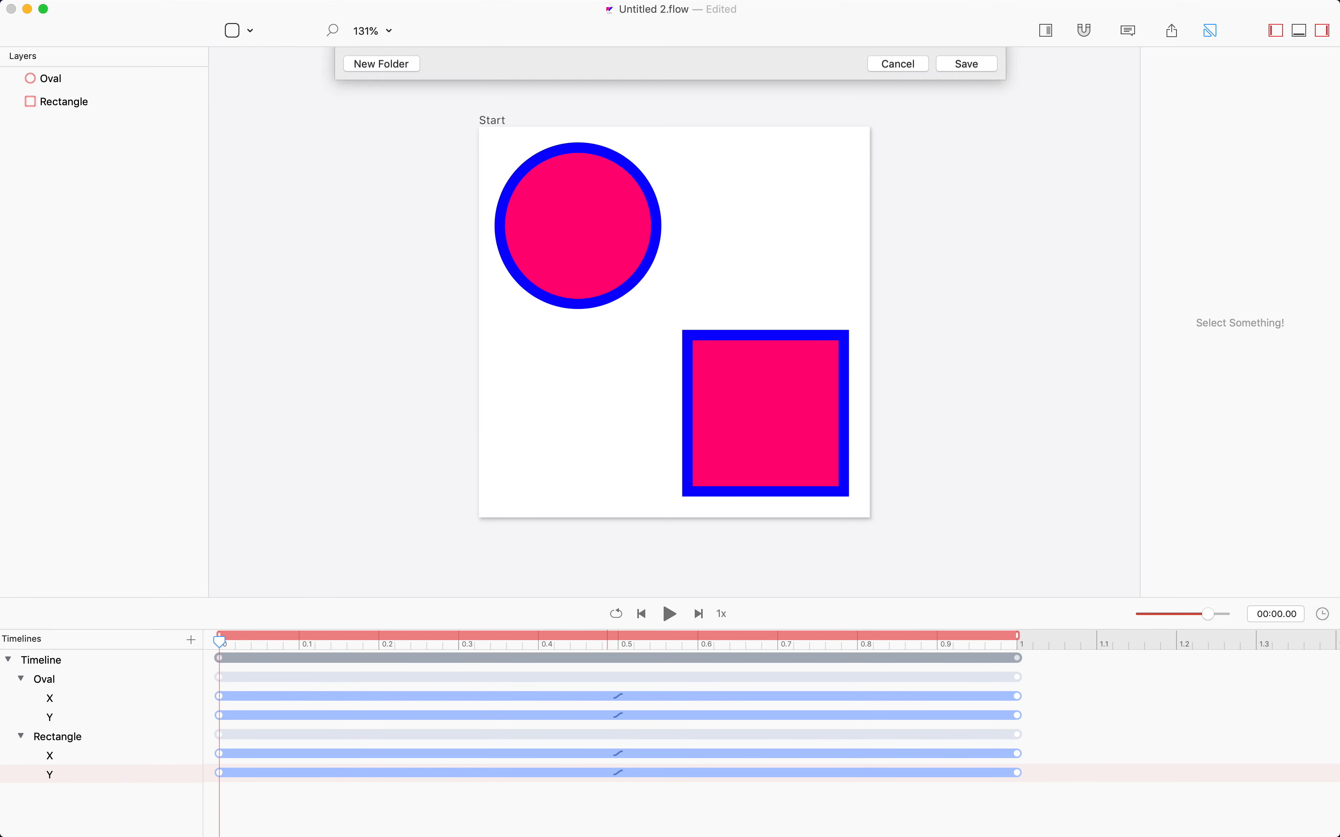
pyautogui.write('sk')
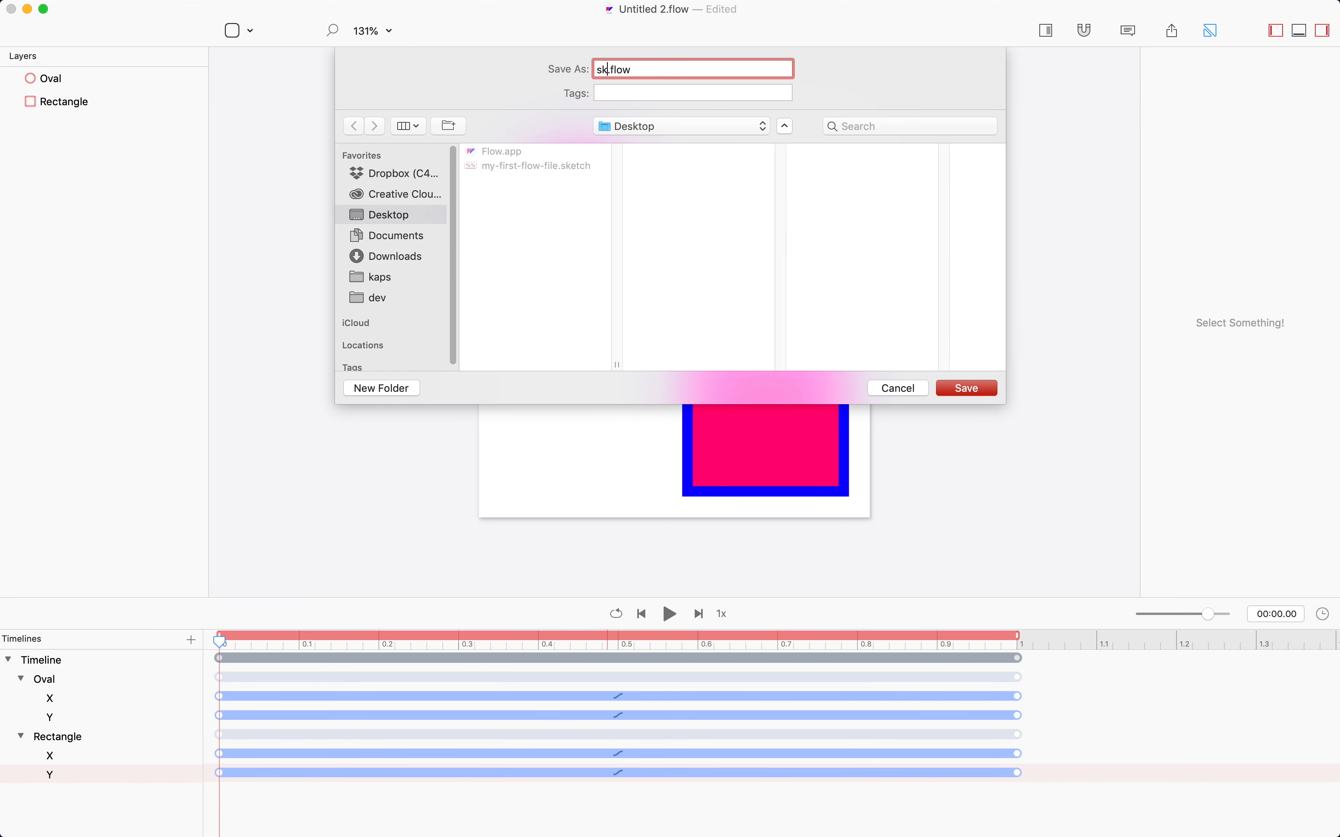
pyautogui.write('etchAnimation')
pyautogui.press('Return')
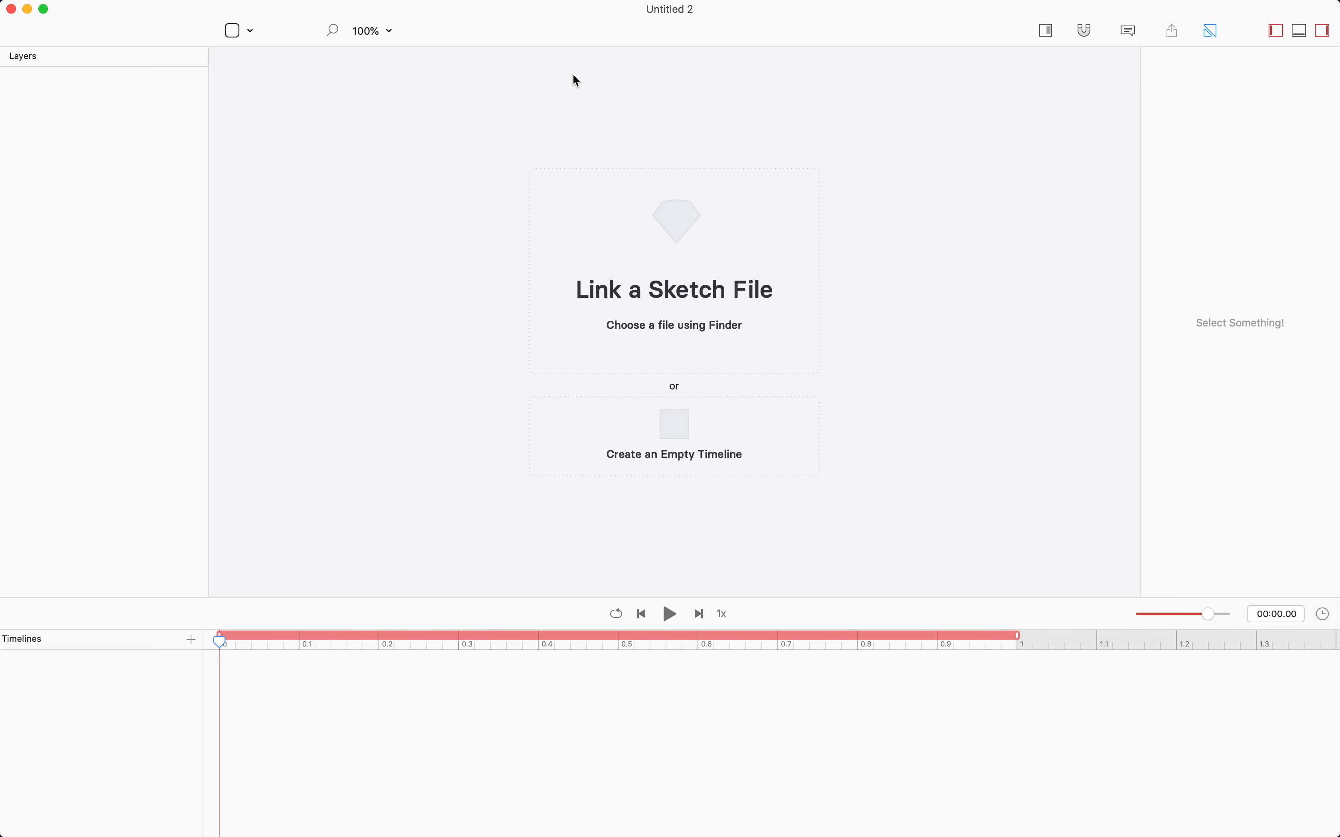
# Step: Create an empty timeline in the new project and save it on the Desktop as flowAnimation.flow
pyautogui.click(698, 455)
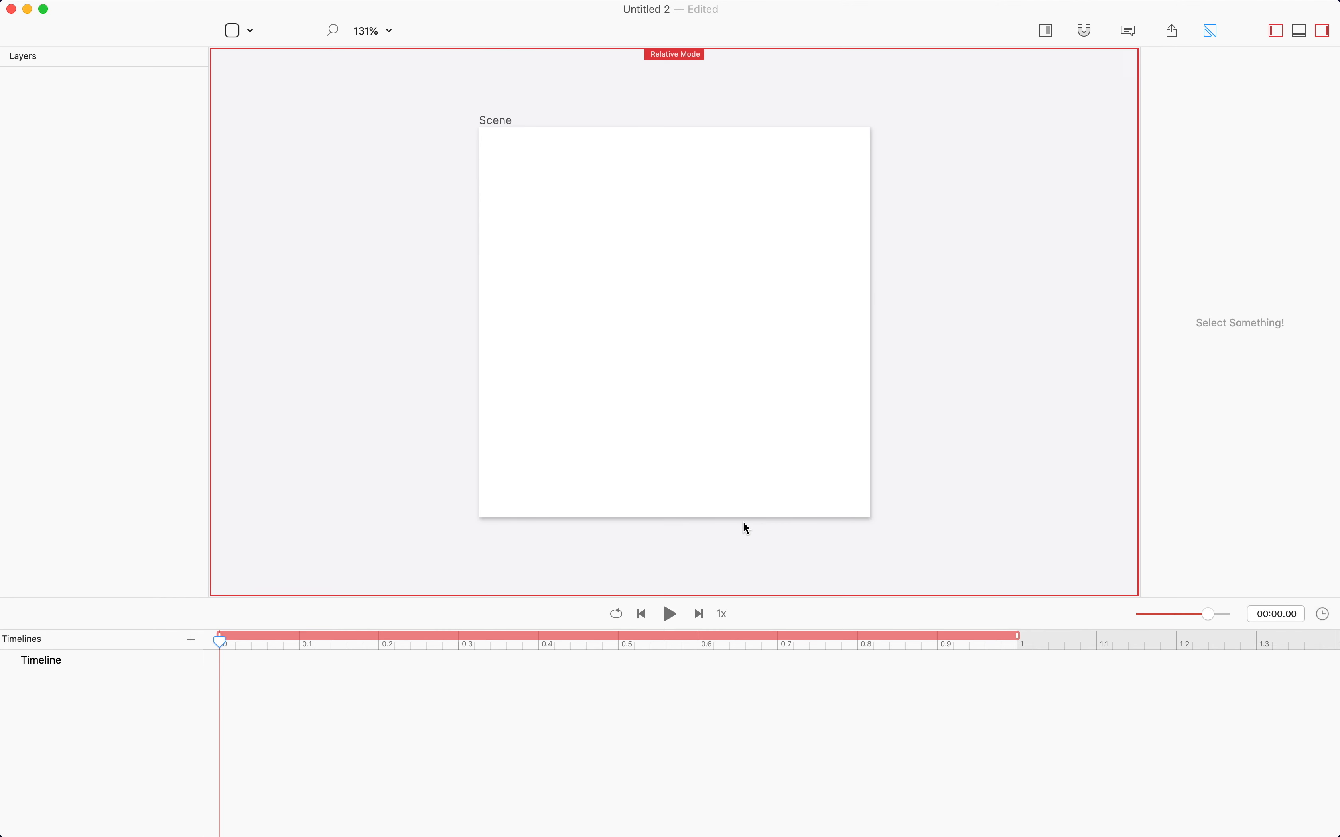
pyautogui.press('super+s')
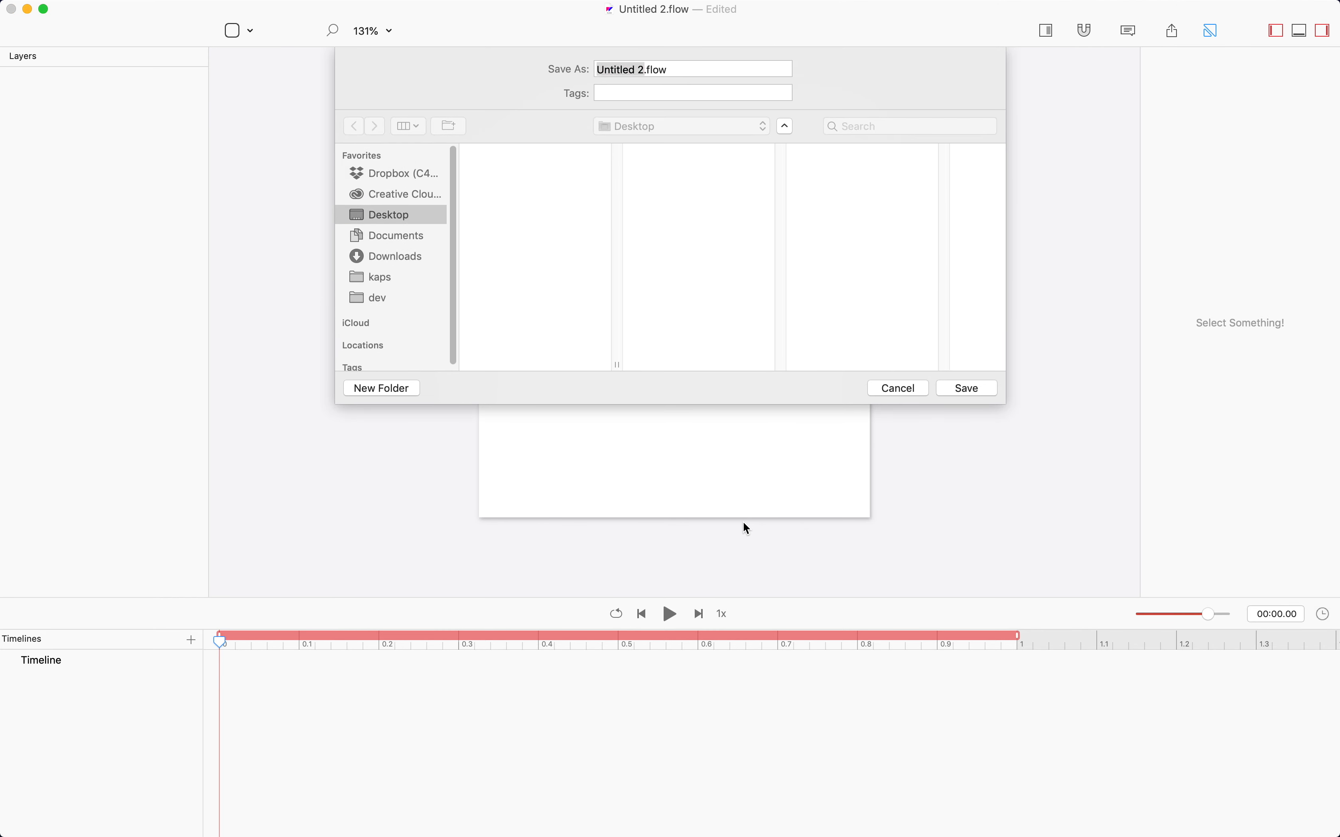
pyautogui.write('flao')
pyautogui.press('BackSpace')
pyautogui.press('BackSpace')
pyautogui.write('owAnimation')
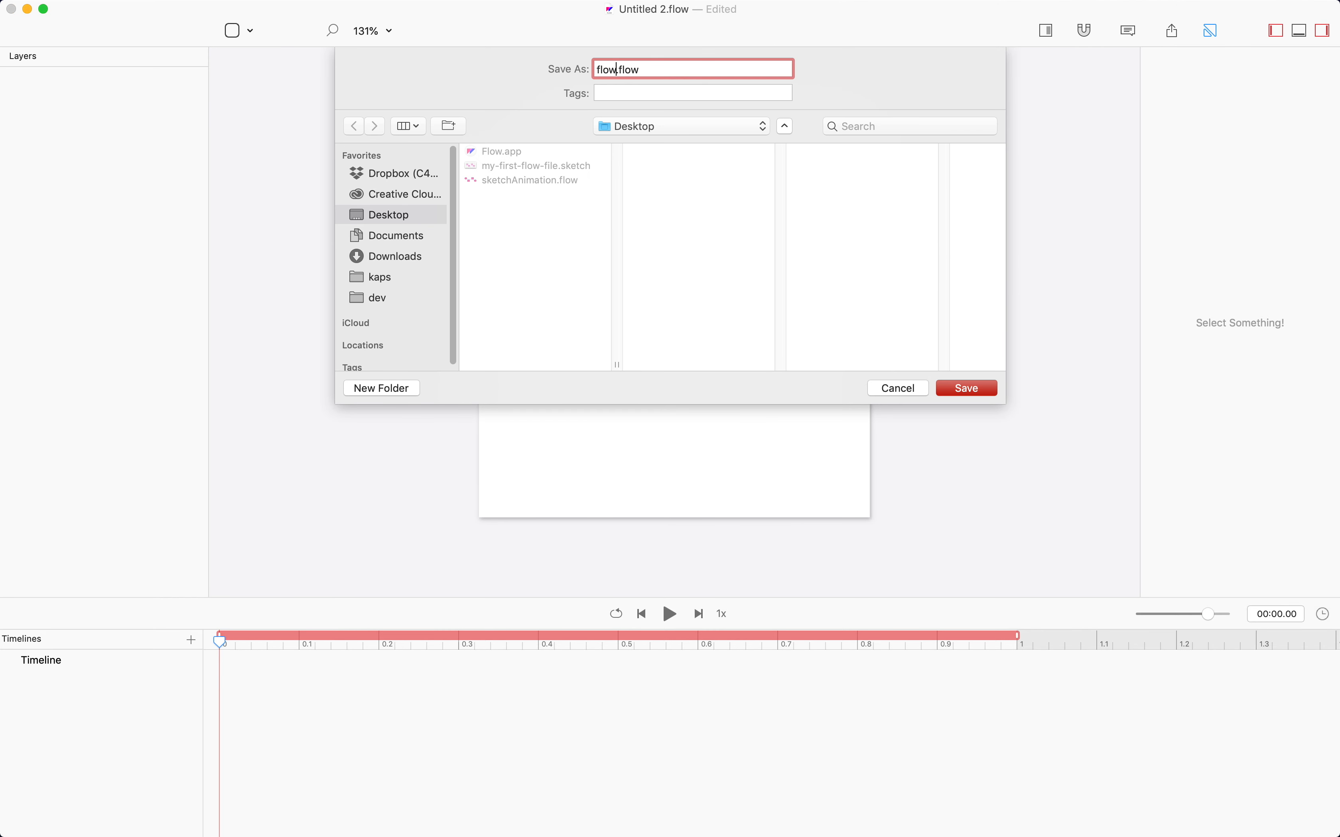
pyautogui.press('Return')
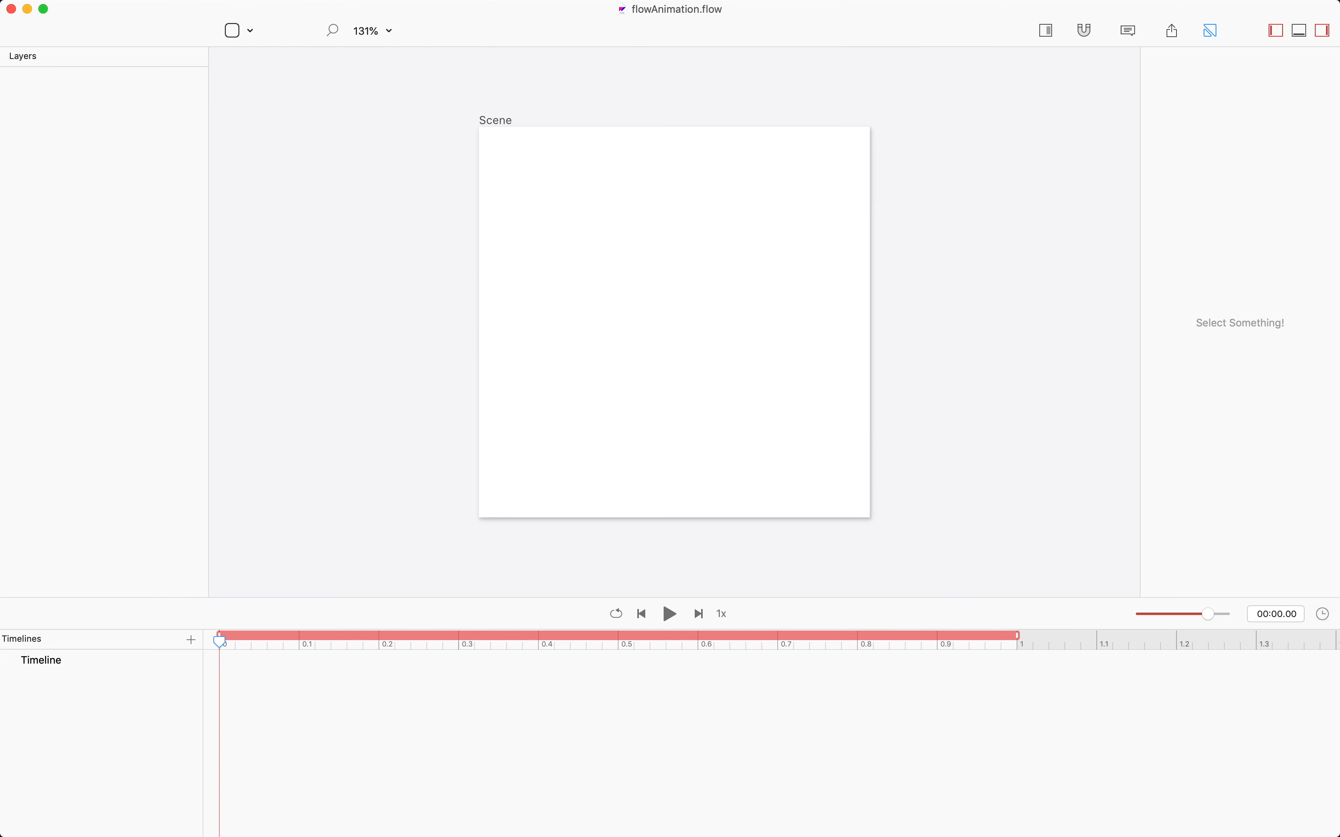
# Step: Add a rectangle and a circle shape to the empty scene, leaving neither selected
pyautogui.click(666, 357)
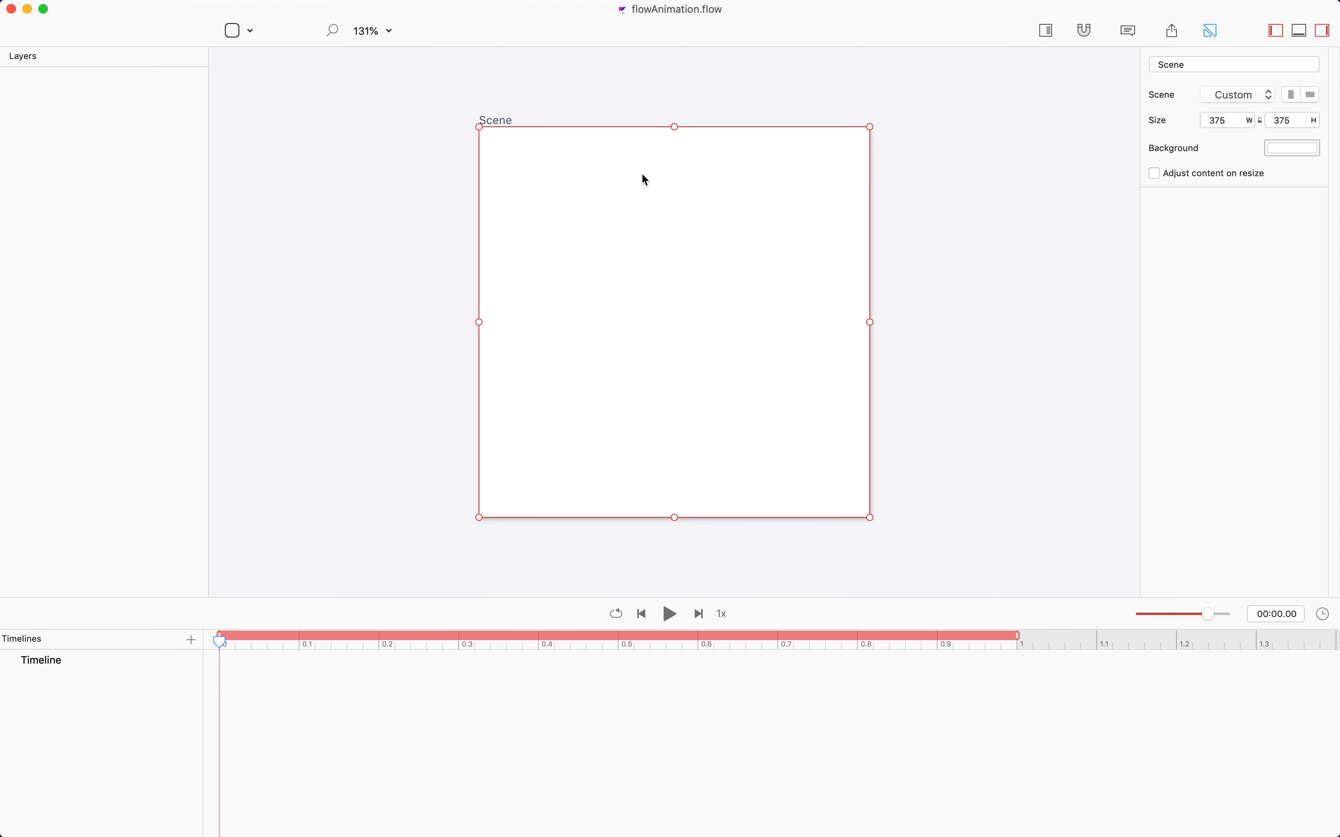
pyautogui.click(296, 140)
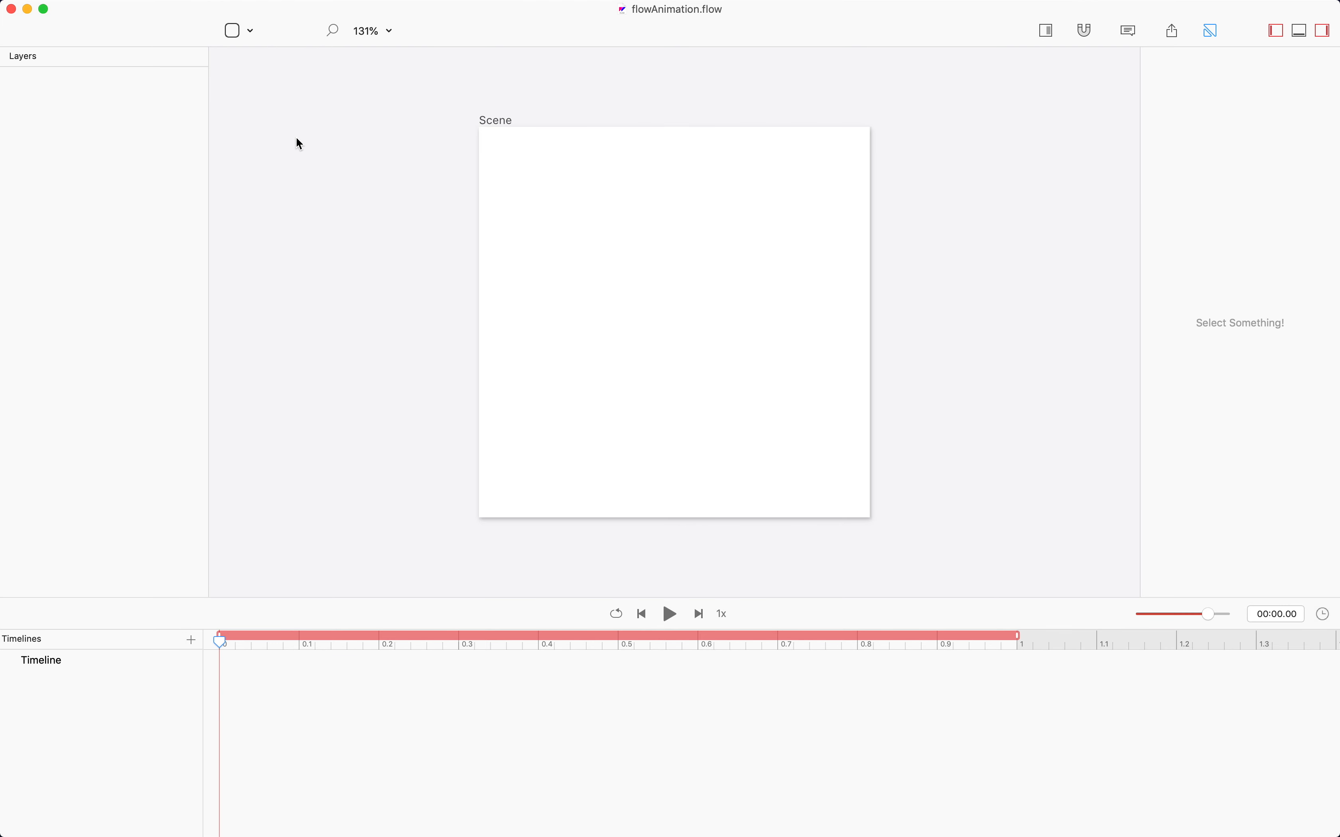
pyautogui.click(248, 31)
pyautogui.click(253, 47)
pyautogui.click(245, 31)
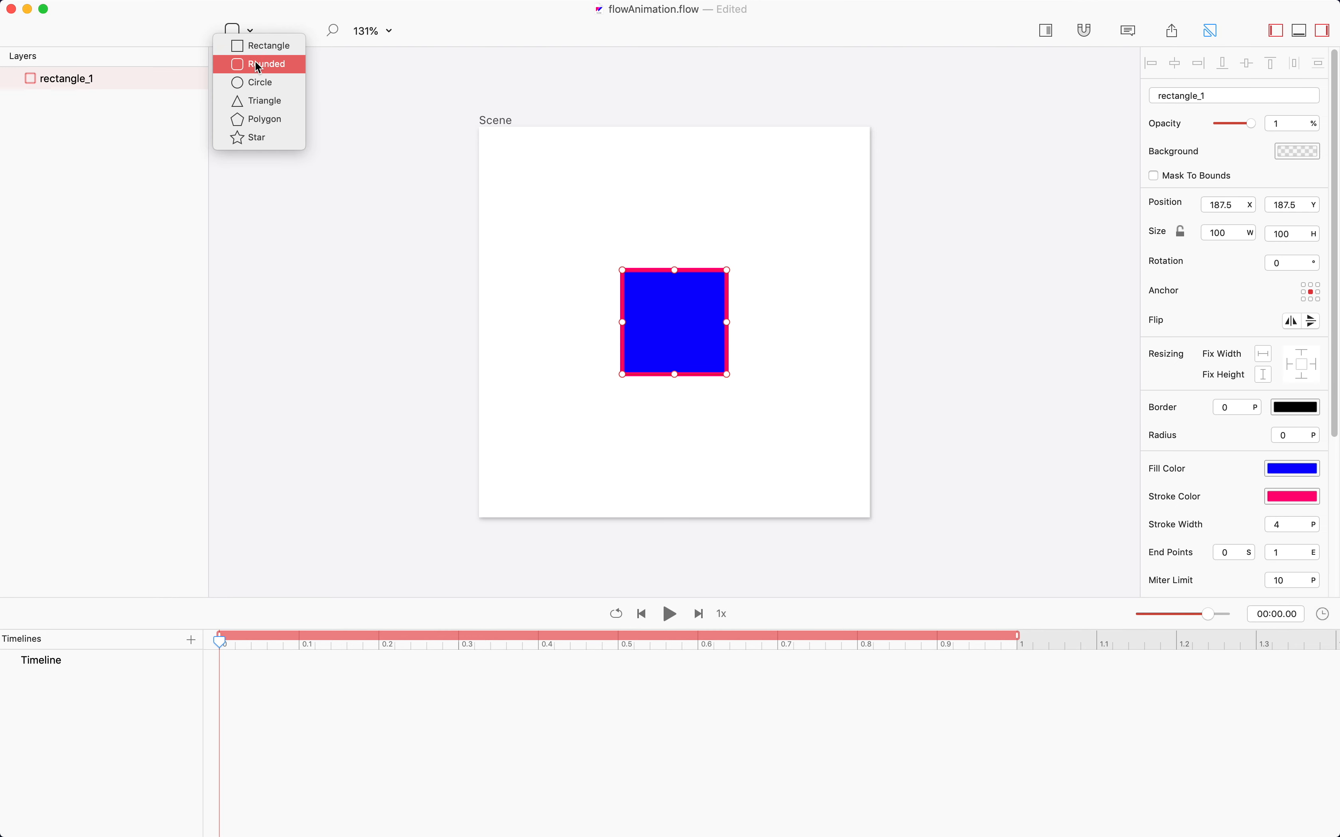
pyautogui.click(261, 82)
pyautogui.click(389, 289)
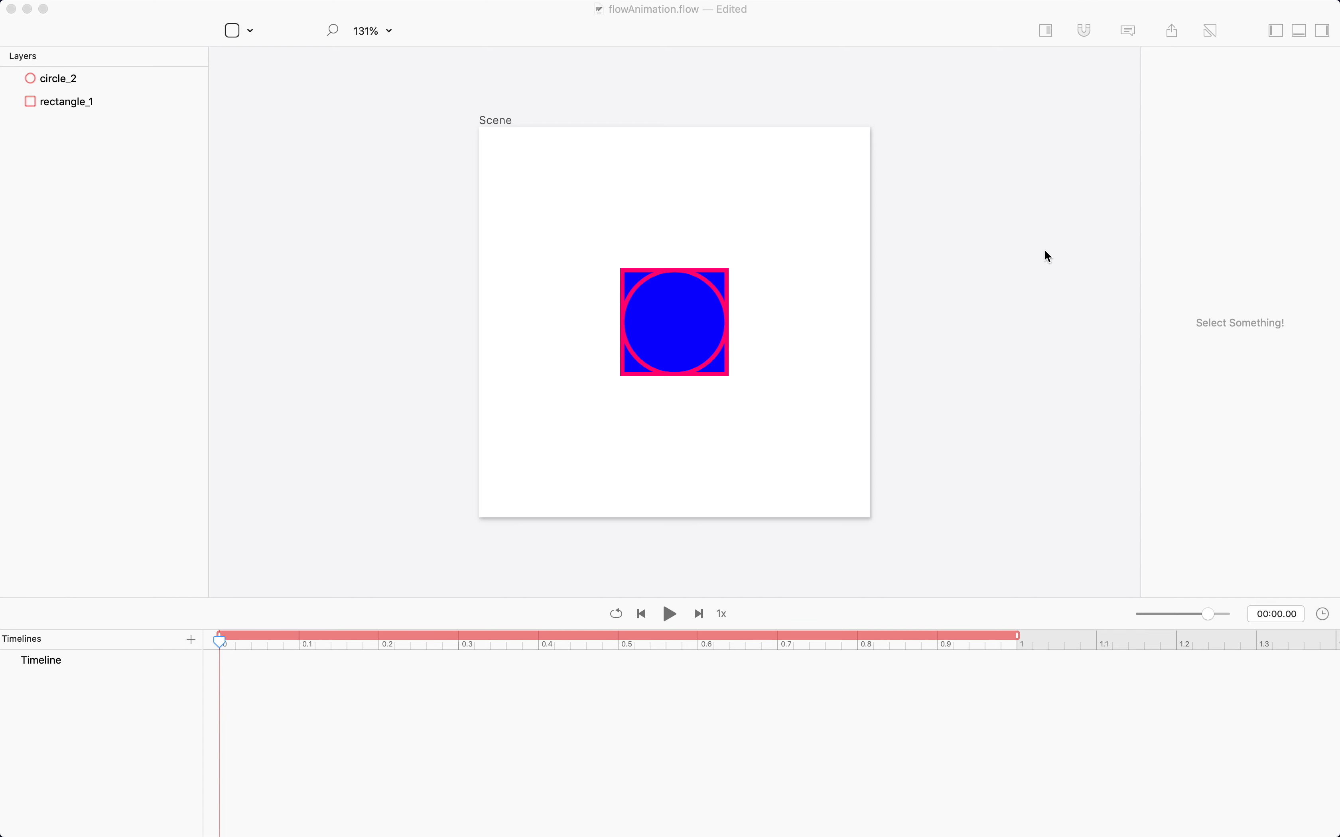
# Step: At 1 second on the timeline, move the circle to the scene's upper-left corner, at about X 54, Y 54
pyautogui.click(221, 640)
pyautogui.moveTo(222, 641); pyautogui.dragTo(1054, 614)
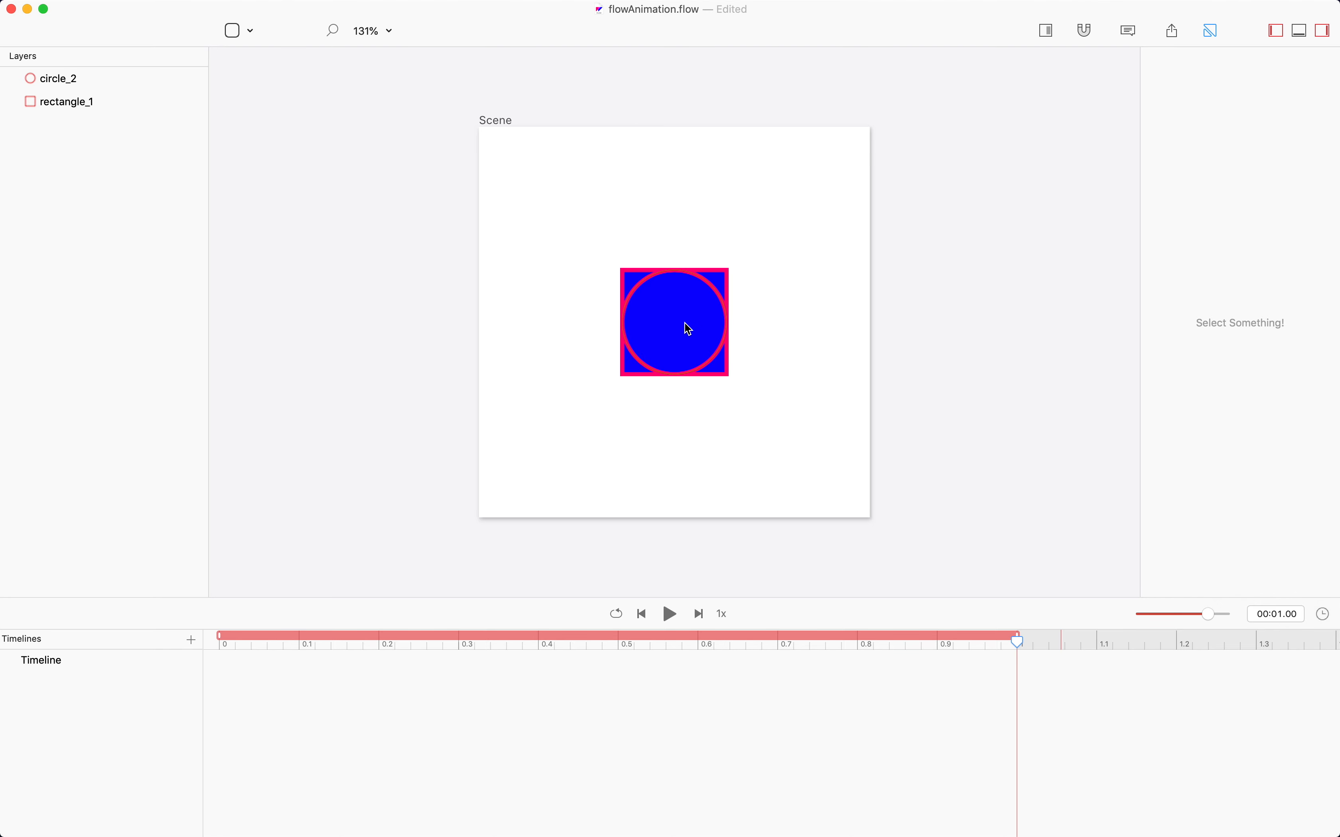
pyautogui.moveTo(684, 323); pyautogui.dragTo(546, 183)
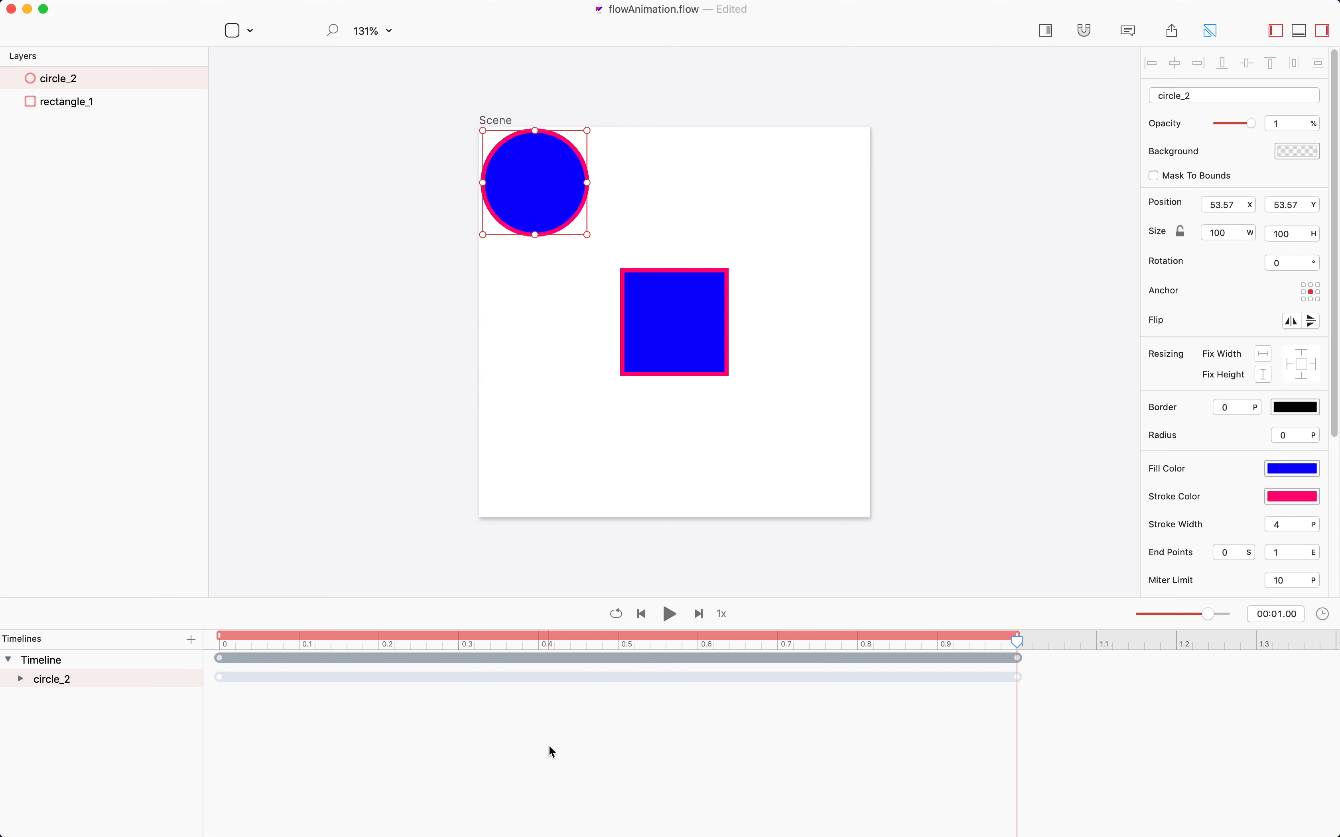
# Step: Reveal the circle's X and Y properties on the timeline and inspect their keyframes at 1 second
pyautogui.click(20, 679)
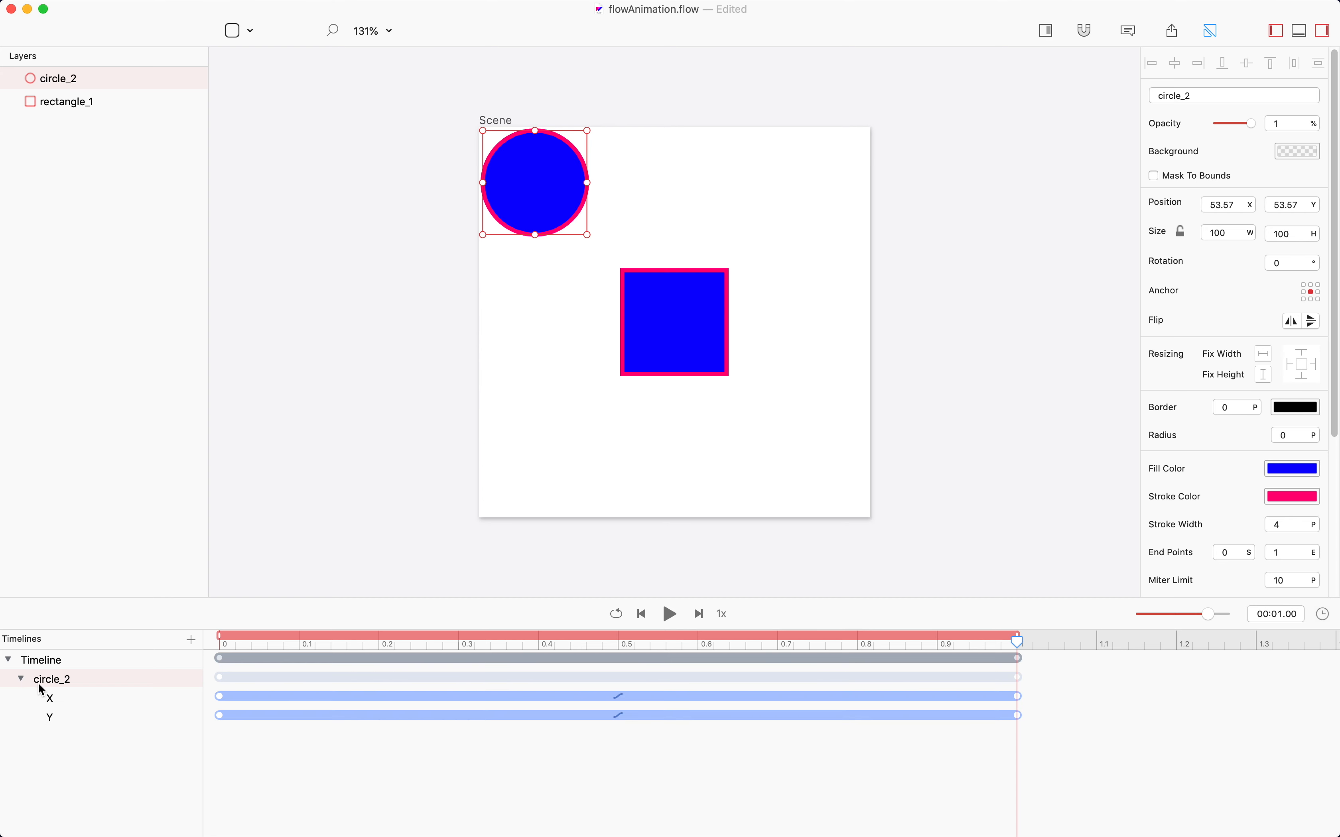
pyautogui.click(1019, 696)
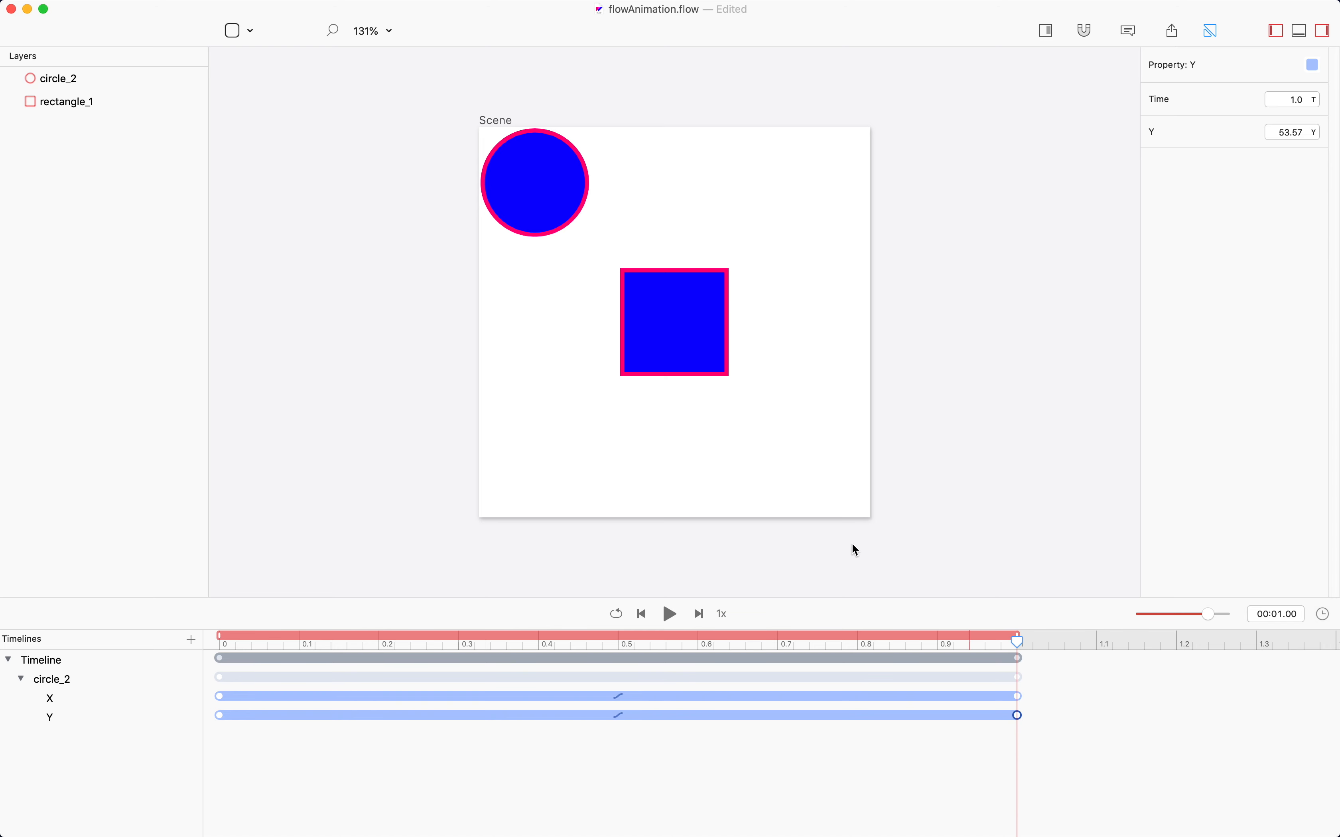
pyautogui.click(428, 492)
# Step: At 1 second, move the rectangle to the scene's lower-right corner, at about X 322, Y 321, reveal its properties and preview the animation
pyautogui.click(670, 305)
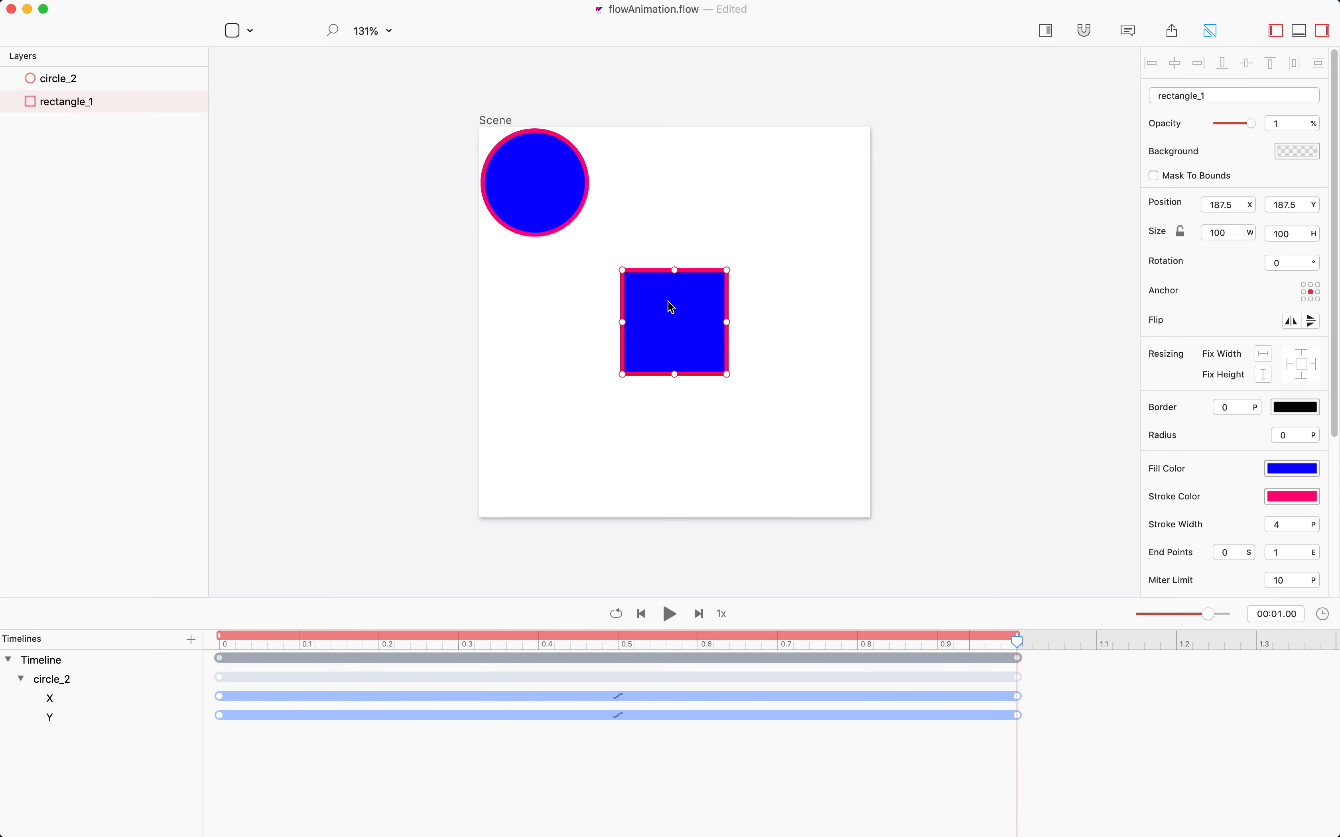
pyautogui.moveTo(670, 305); pyautogui.dragTo(822, 458)
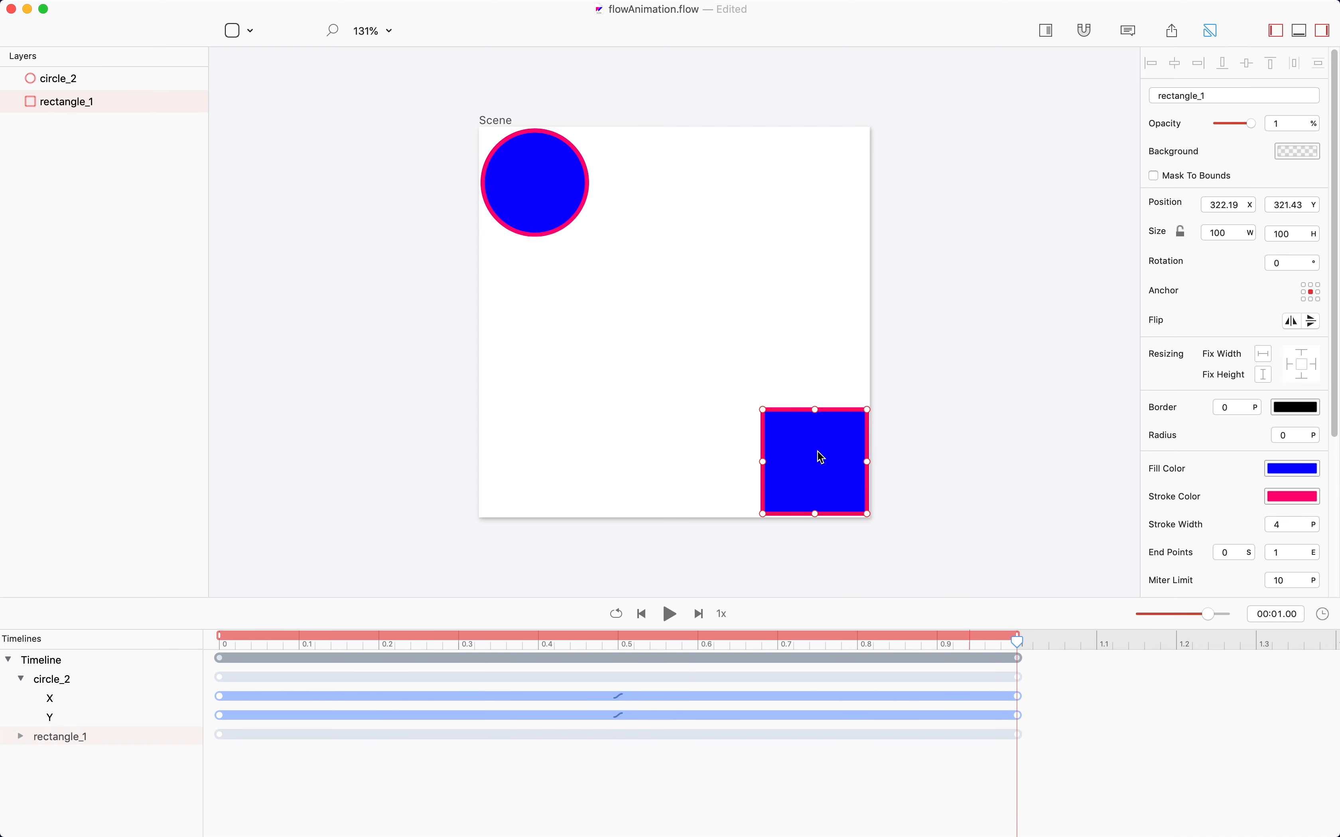
pyautogui.click(20, 738)
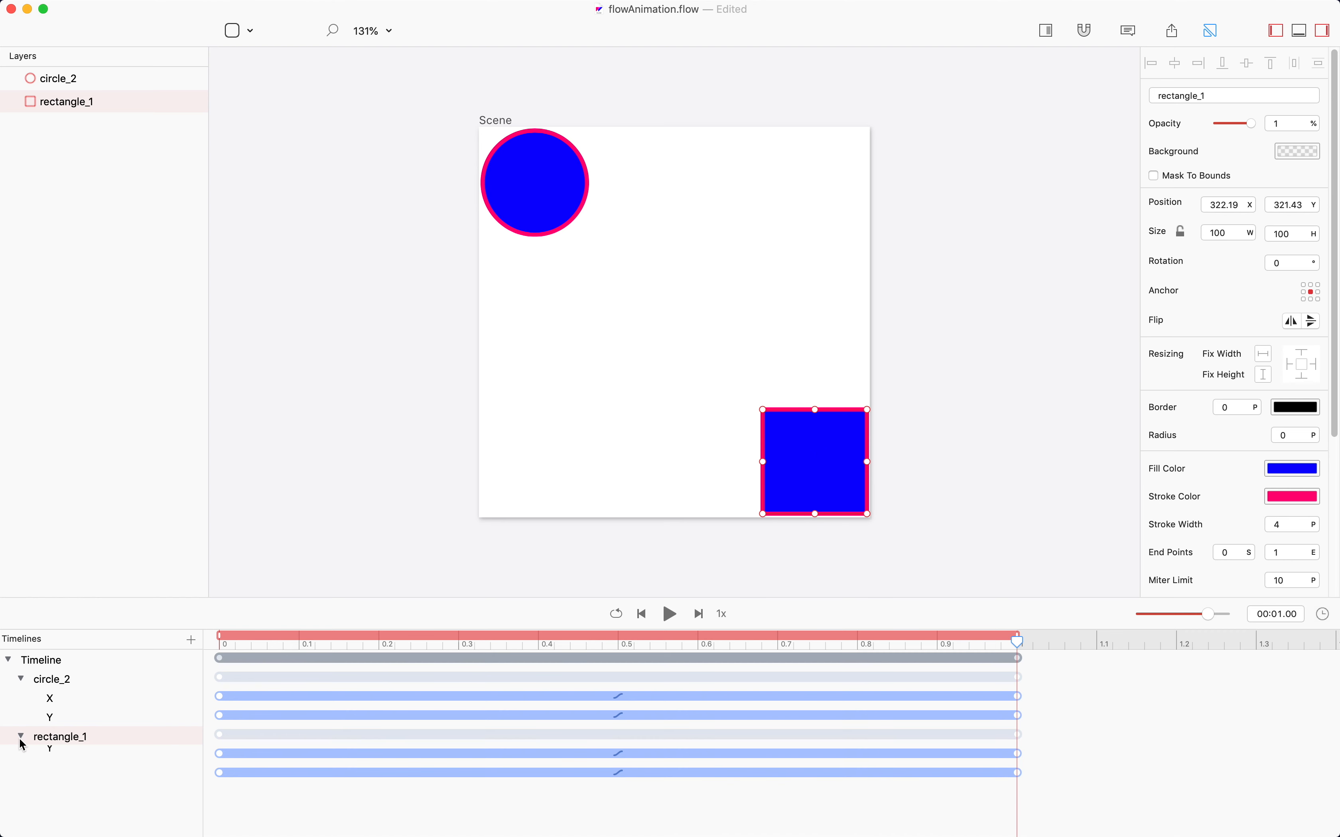
pyautogui.click(718, 252)
pyautogui.press('space')
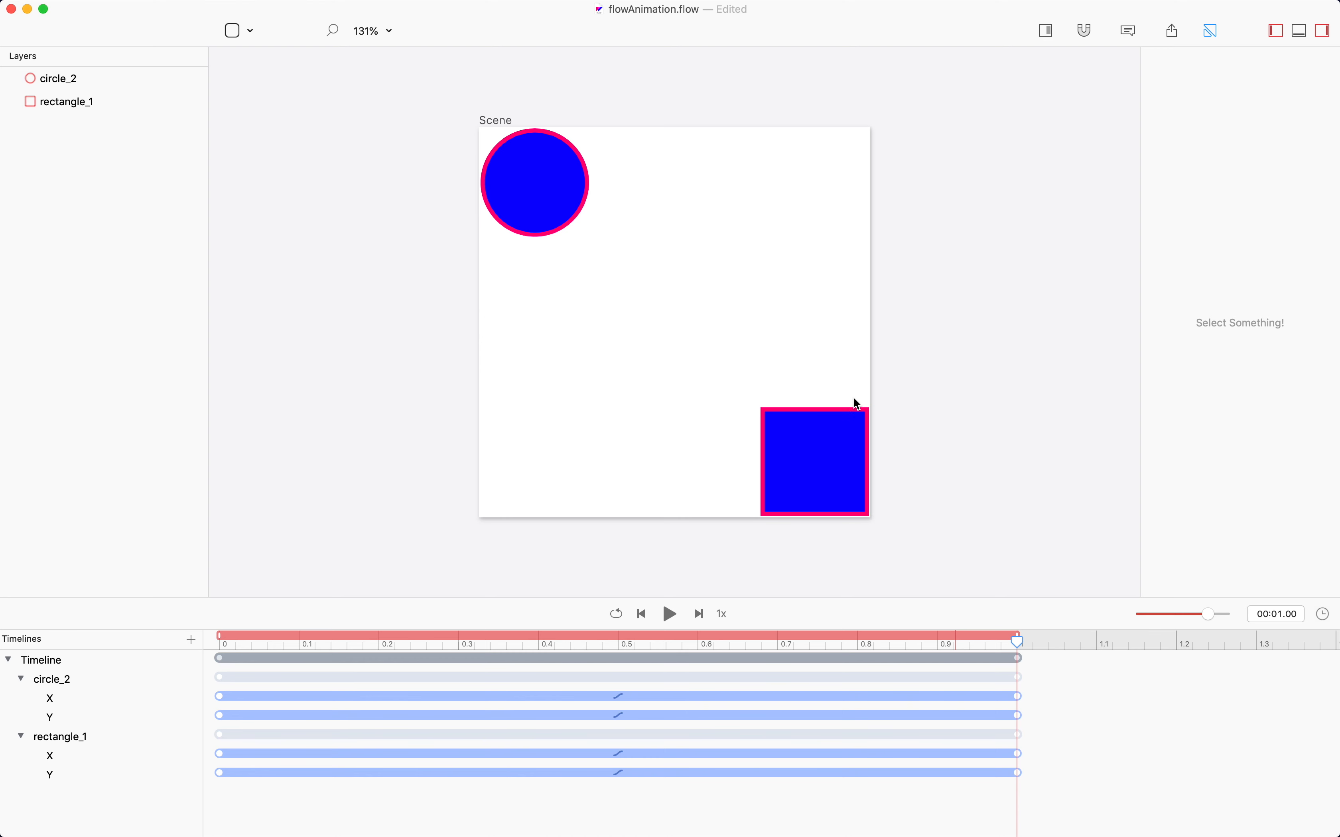
# Step: Retime the keyframes so circle X ends at 0.75 s, circle Y starts at 0.25 s and both rectangle properties start at 0.4 s
pyautogui.moveTo(1019, 696); pyautogui.dragTo(817, 697)
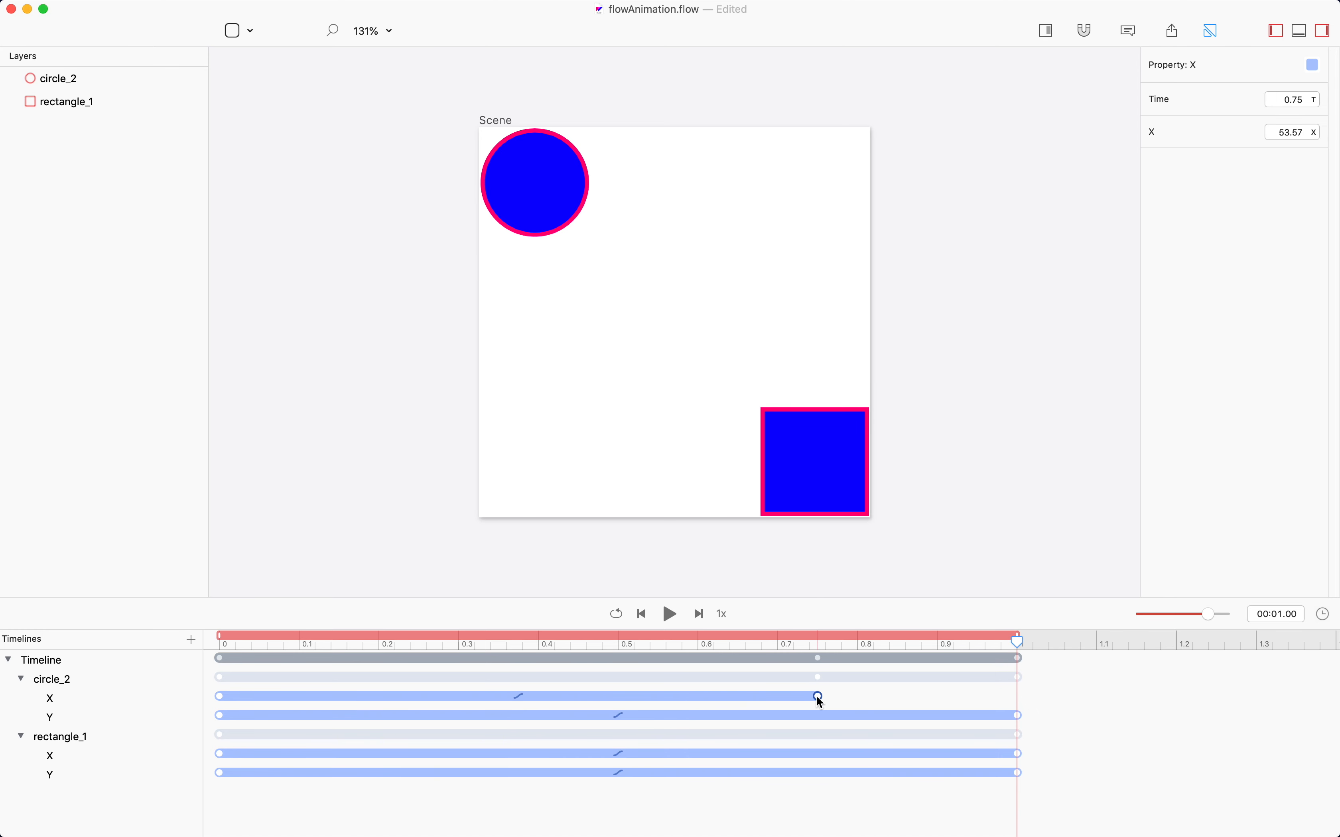
pyautogui.moveTo(219, 715); pyautogui.dragTo(419, 715)
pyautogui.moveTo(265, 815)
pyautogui.mouseDown()
pyautogui.moveTo(204, 722)
pyautogui.moveTo(300, 755)
pyautogui.moveTo(539, 756)
pyautogui.mouseUp()
pyautogui.click(625, 817)
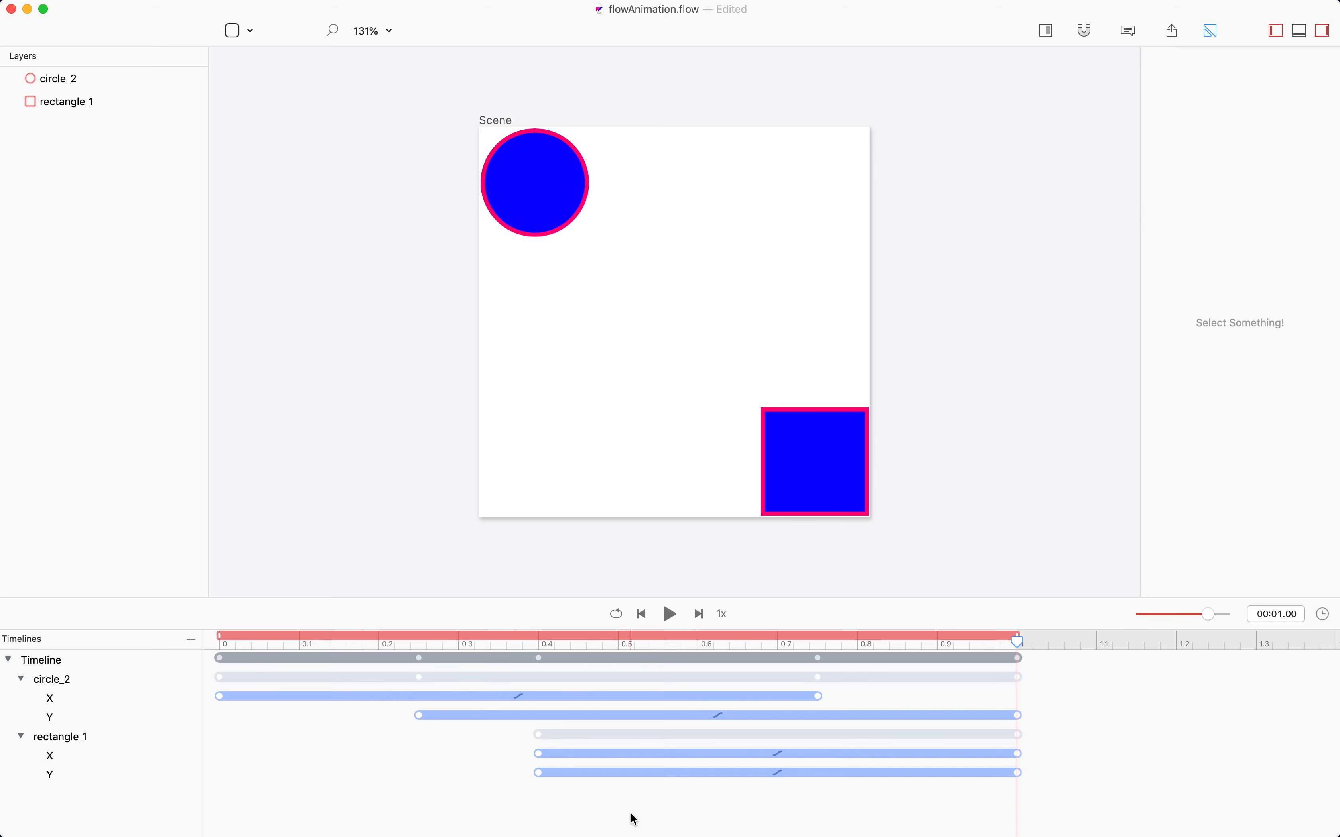
pyautogui.press('space')
# Step: Set the easing of the rectangle's X motion to Back In and play the animation
pyautogui.click(780, 755)
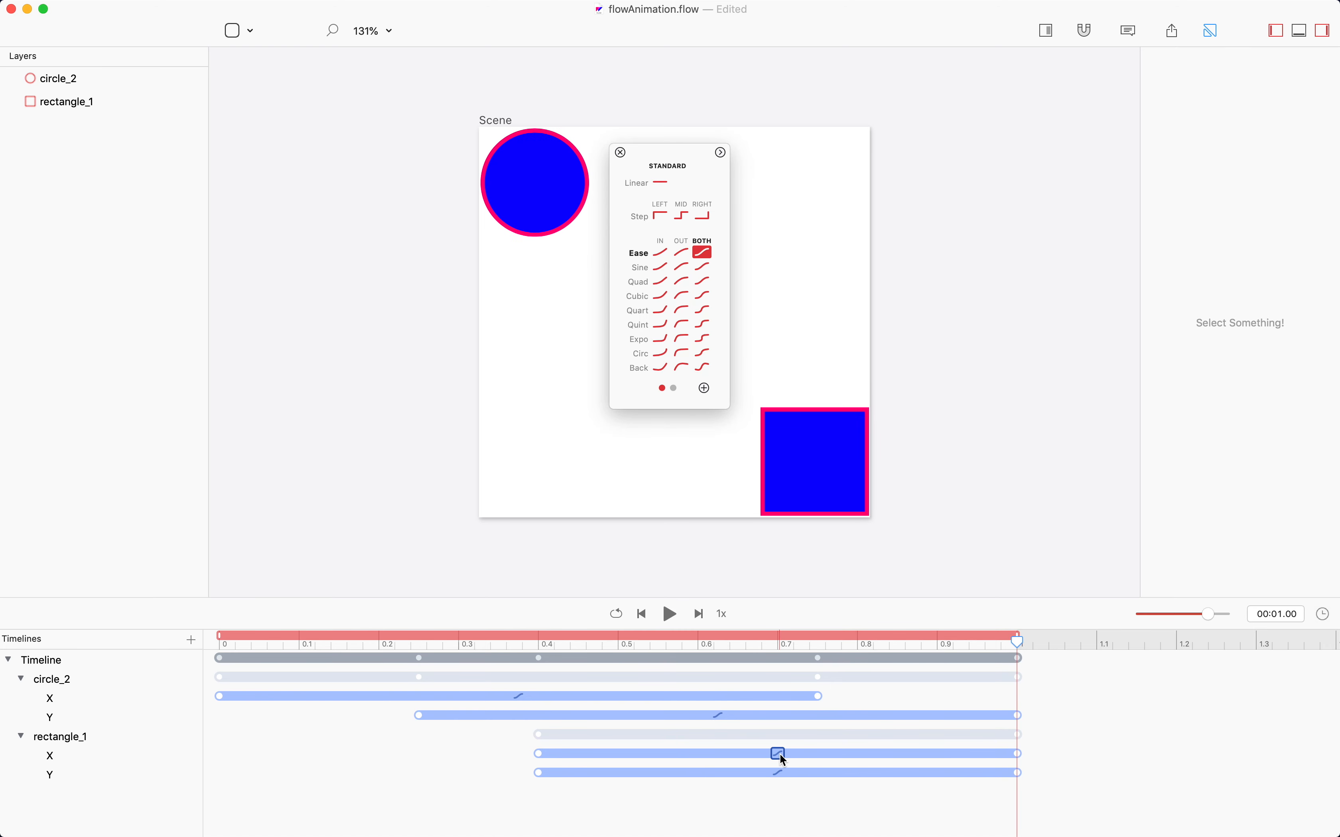
pyautogui.moveTo(701, 154); pyautogui.dragTo(246, 535)
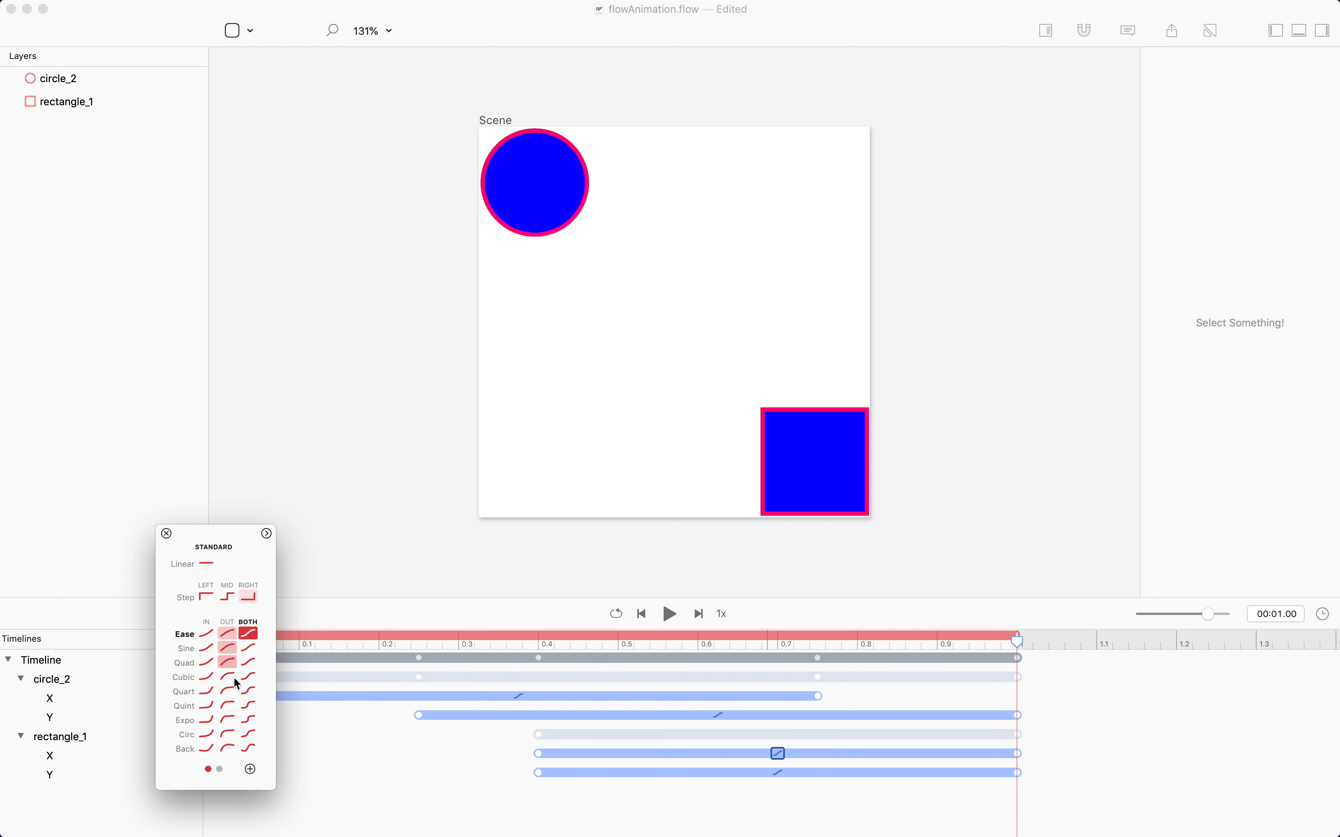
pyautogui.click(204, 747)
pyautogui.click(670, 615)
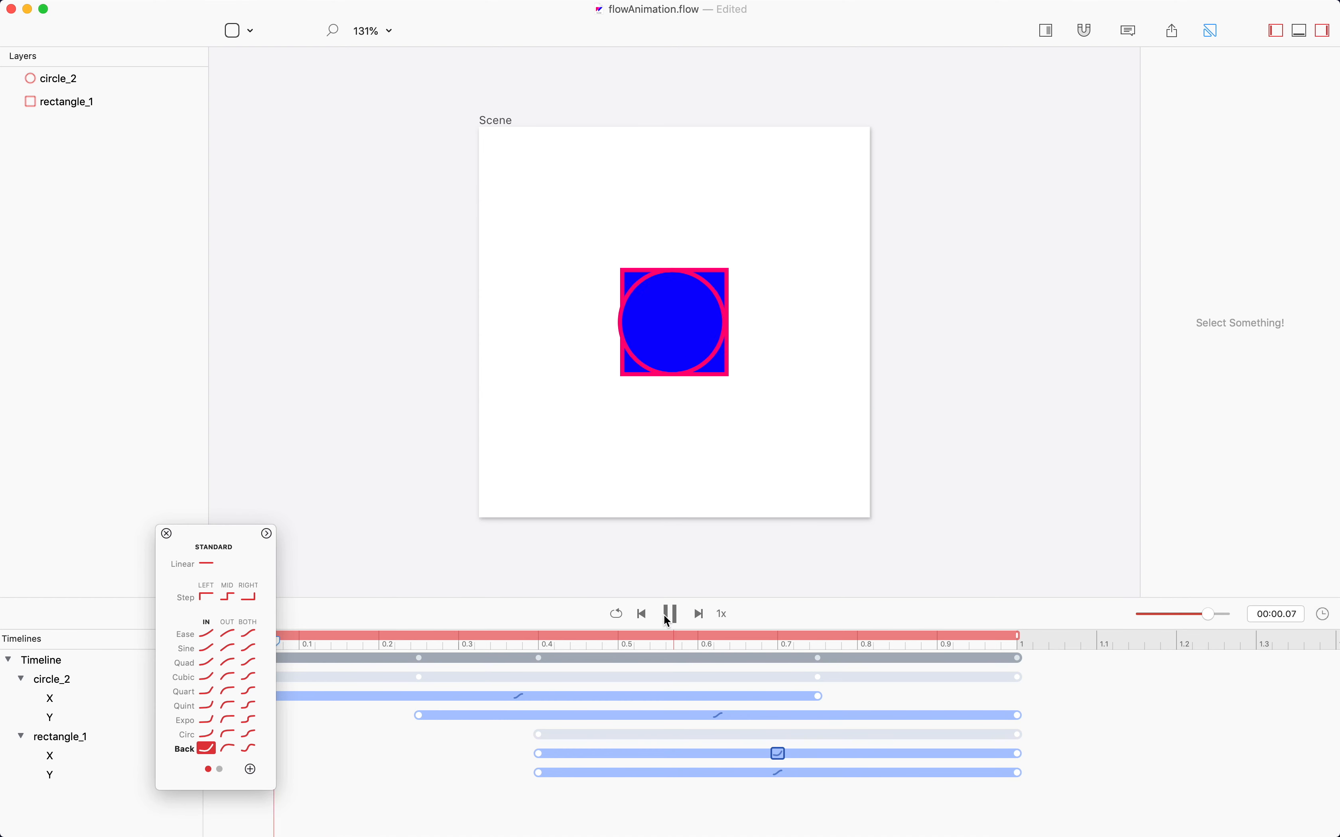
pyautogui.click(670, 615)
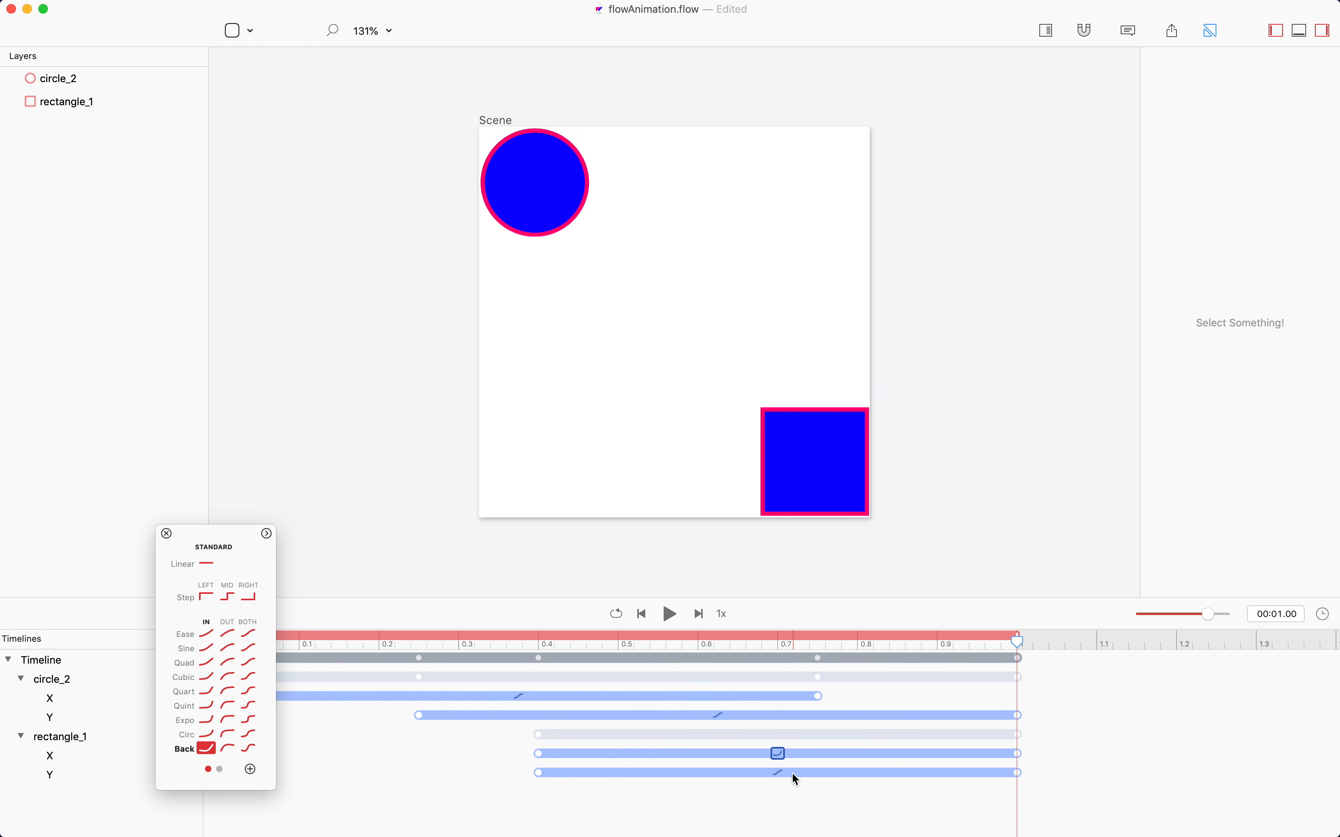
# Step: Set the easing of the rectangle's Y motion to Back Out, play the animation and dismiss the easing options
pyautogui.click(778, 773)
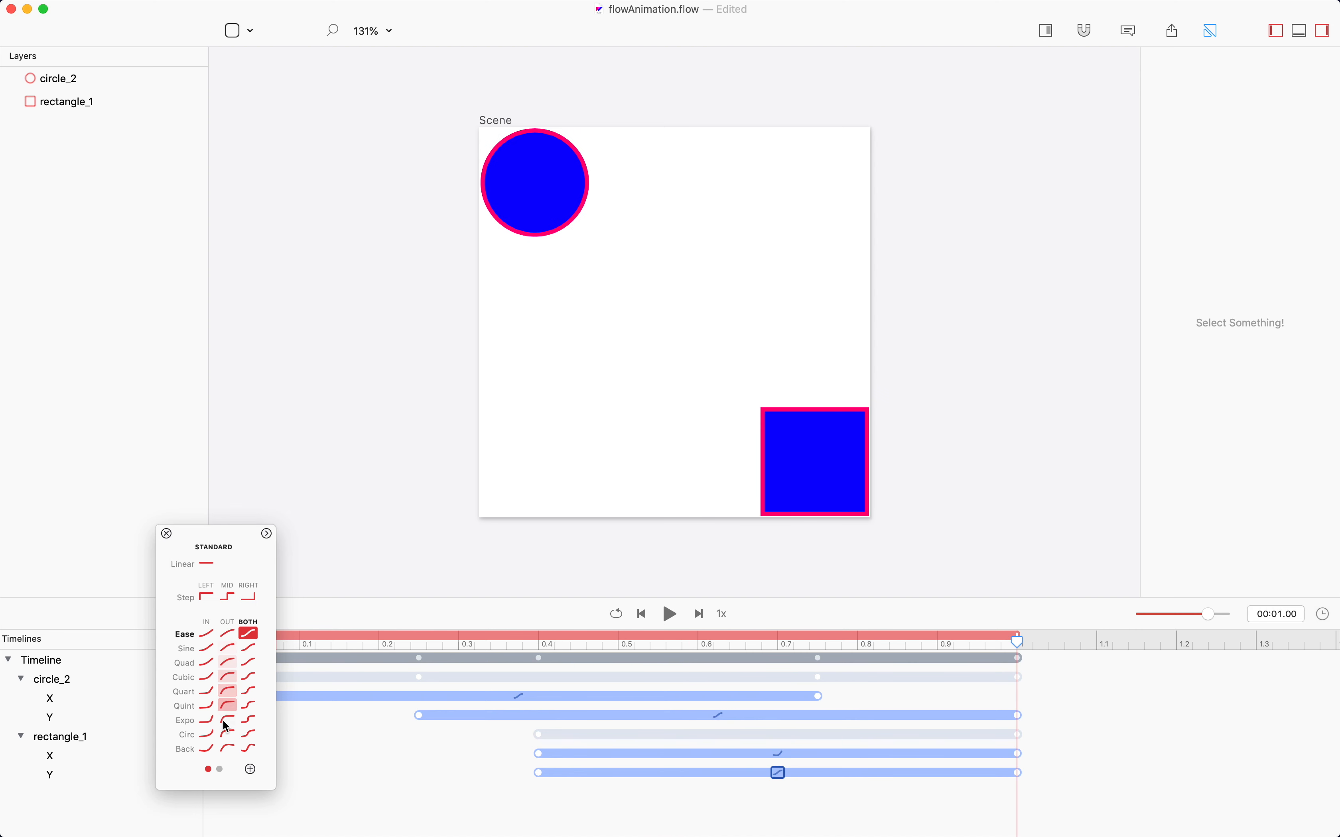
pyautogui.click(228, 749)
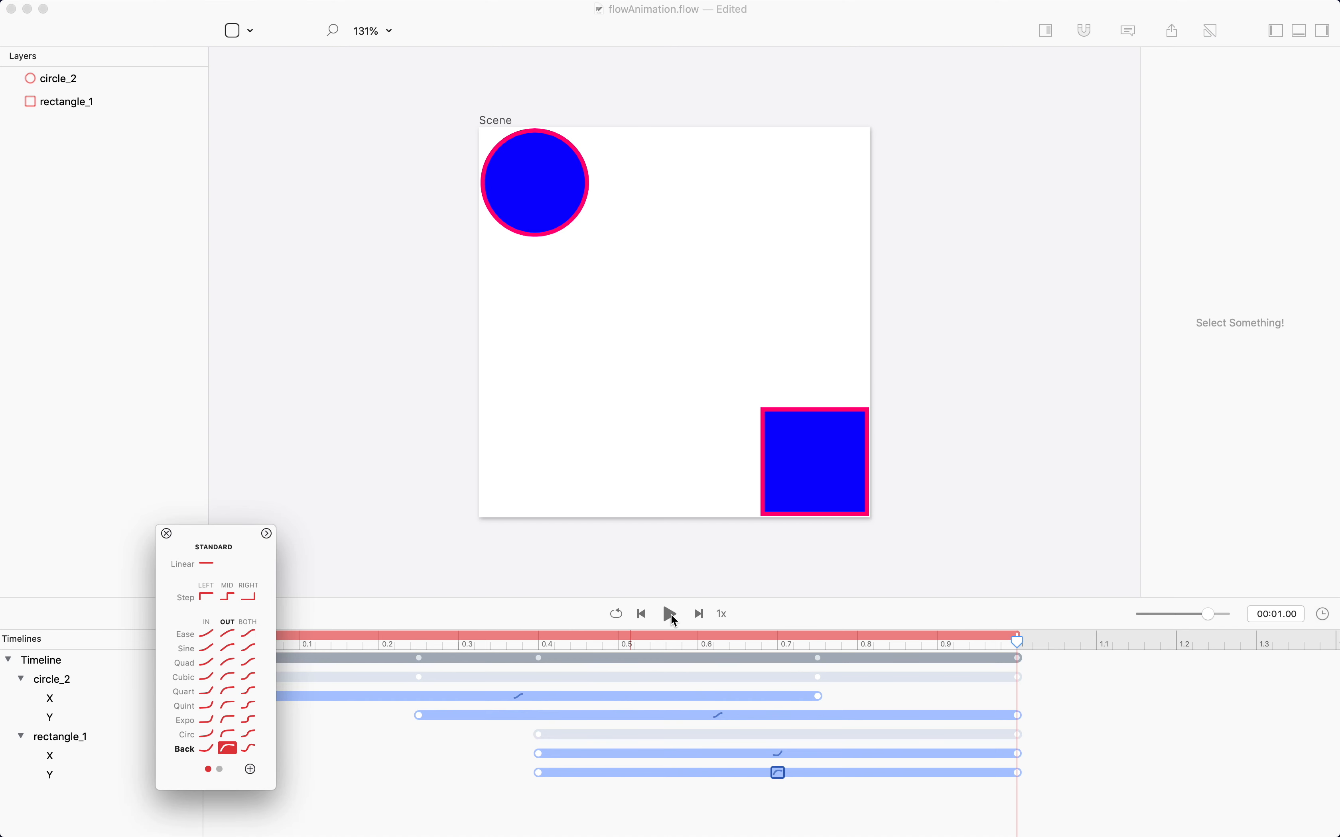
pyautogui.click(672, 616)
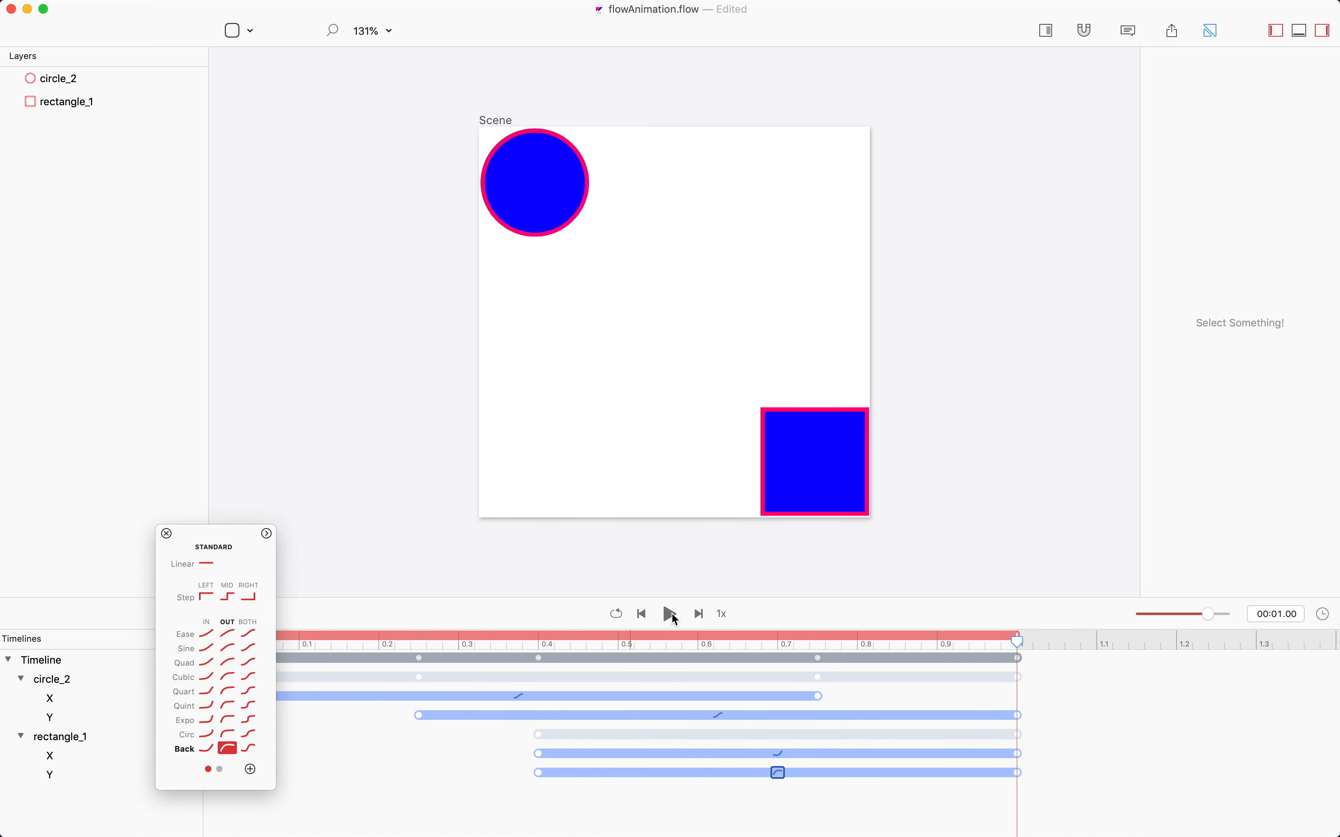
pyautogui.click(166, 534)
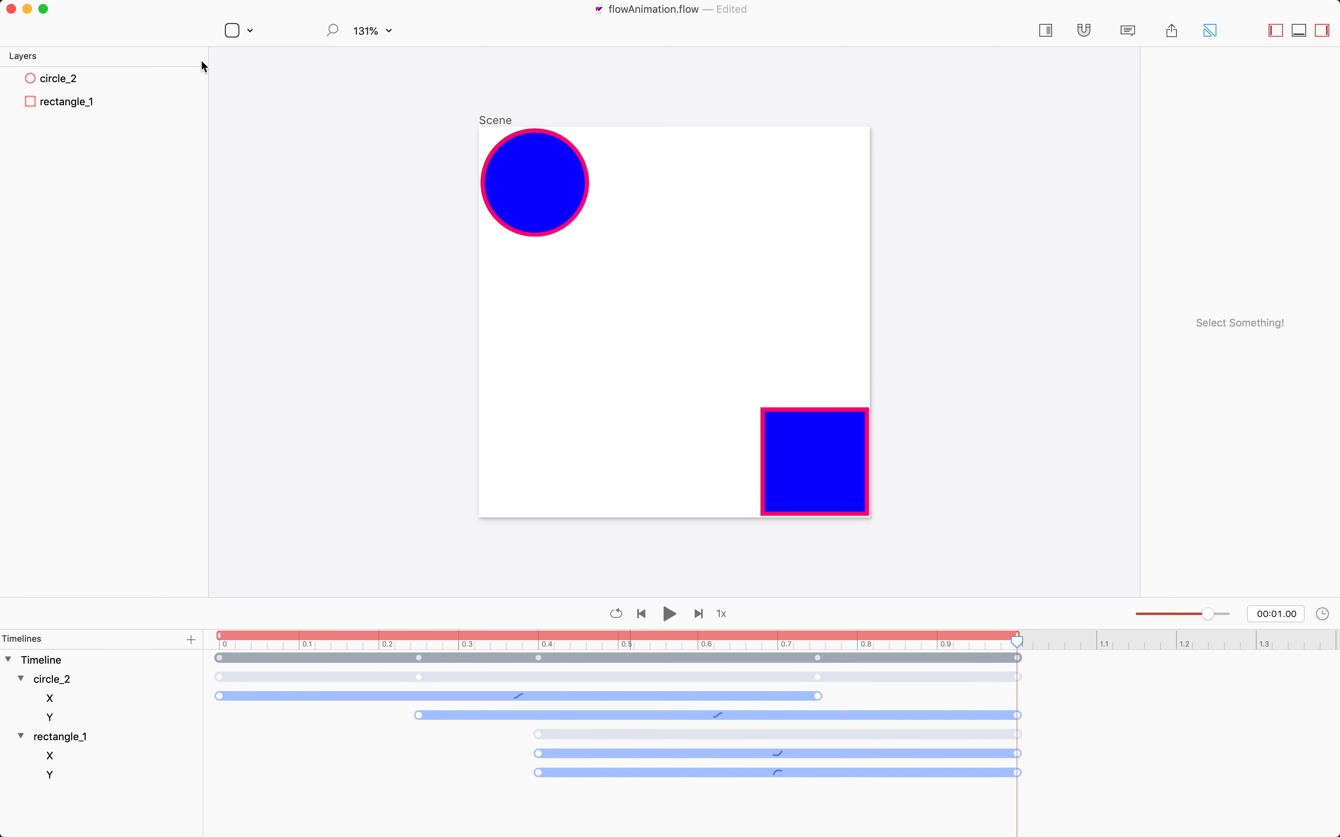
# Step: Export the timeline as code in the HTML and iOS project types to the Documents folder
pyautogui.moveTo(172, 4)
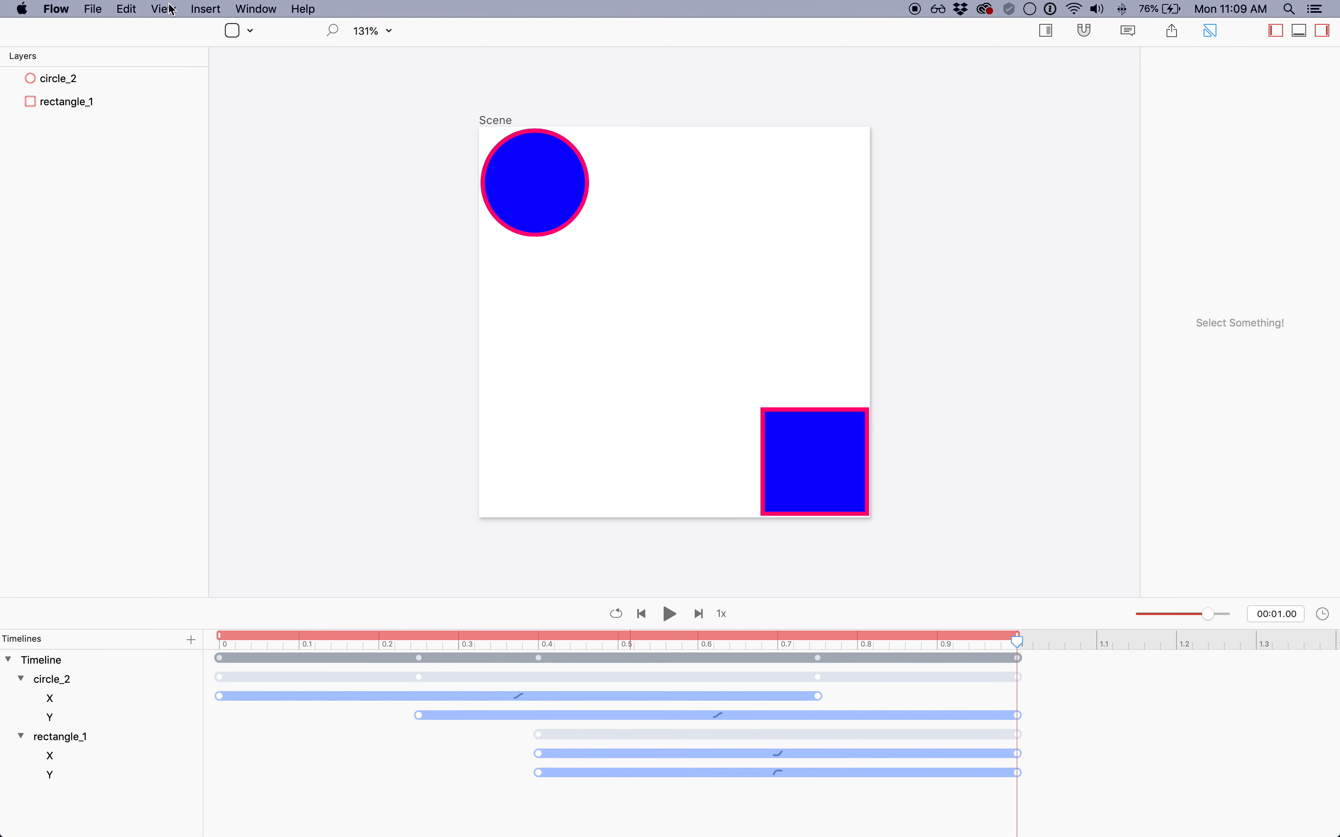
pyautogui.click(102, 10)
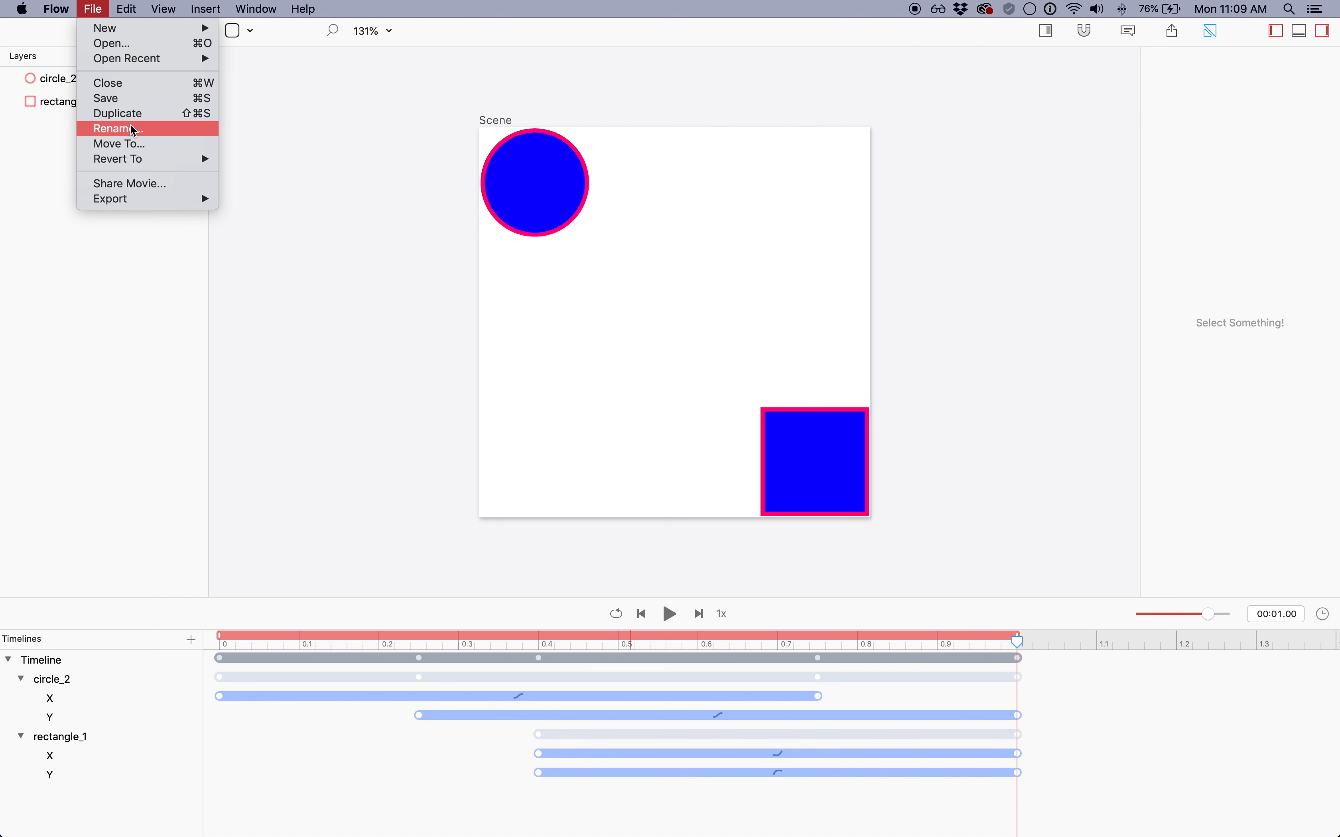
pyautogui.moveTo(144, 202)
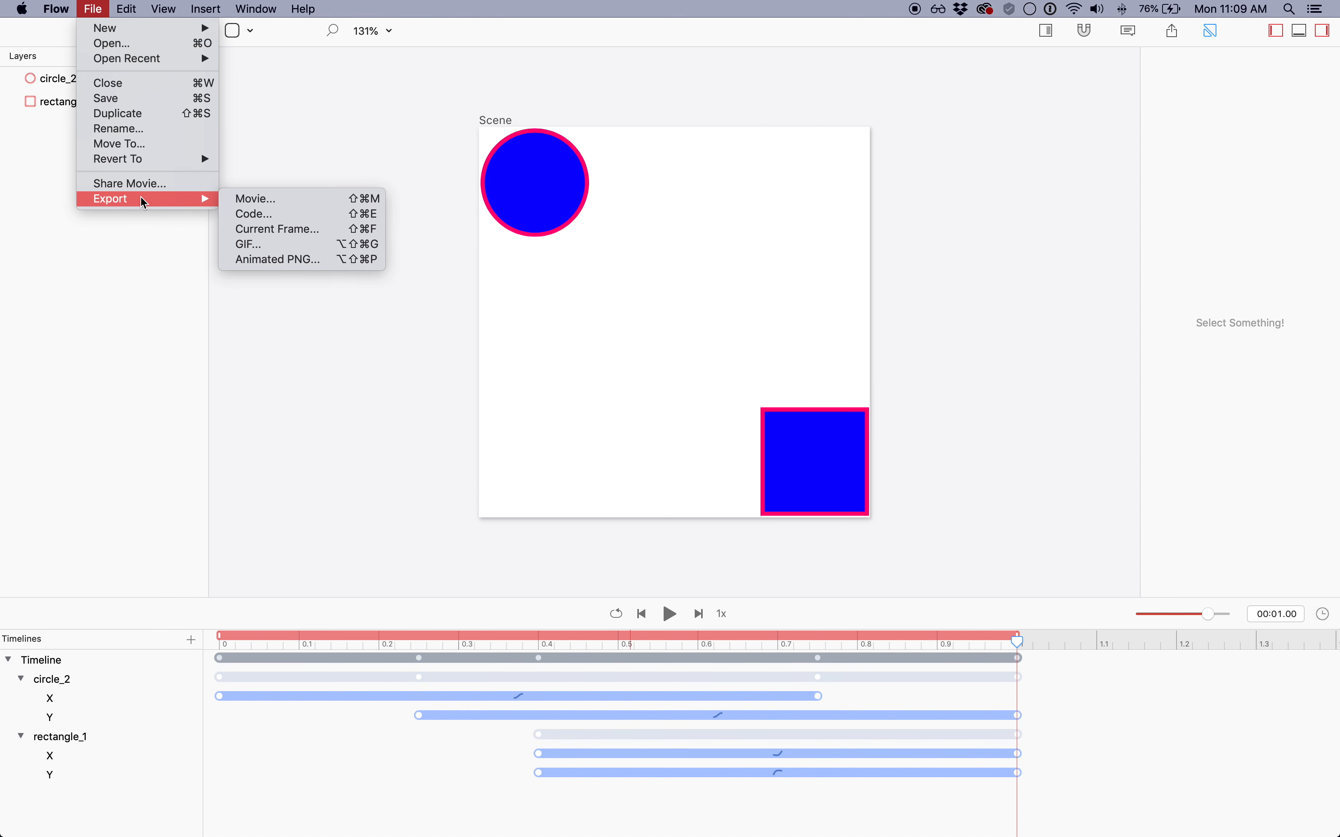
pyautogui.click(270, 216)
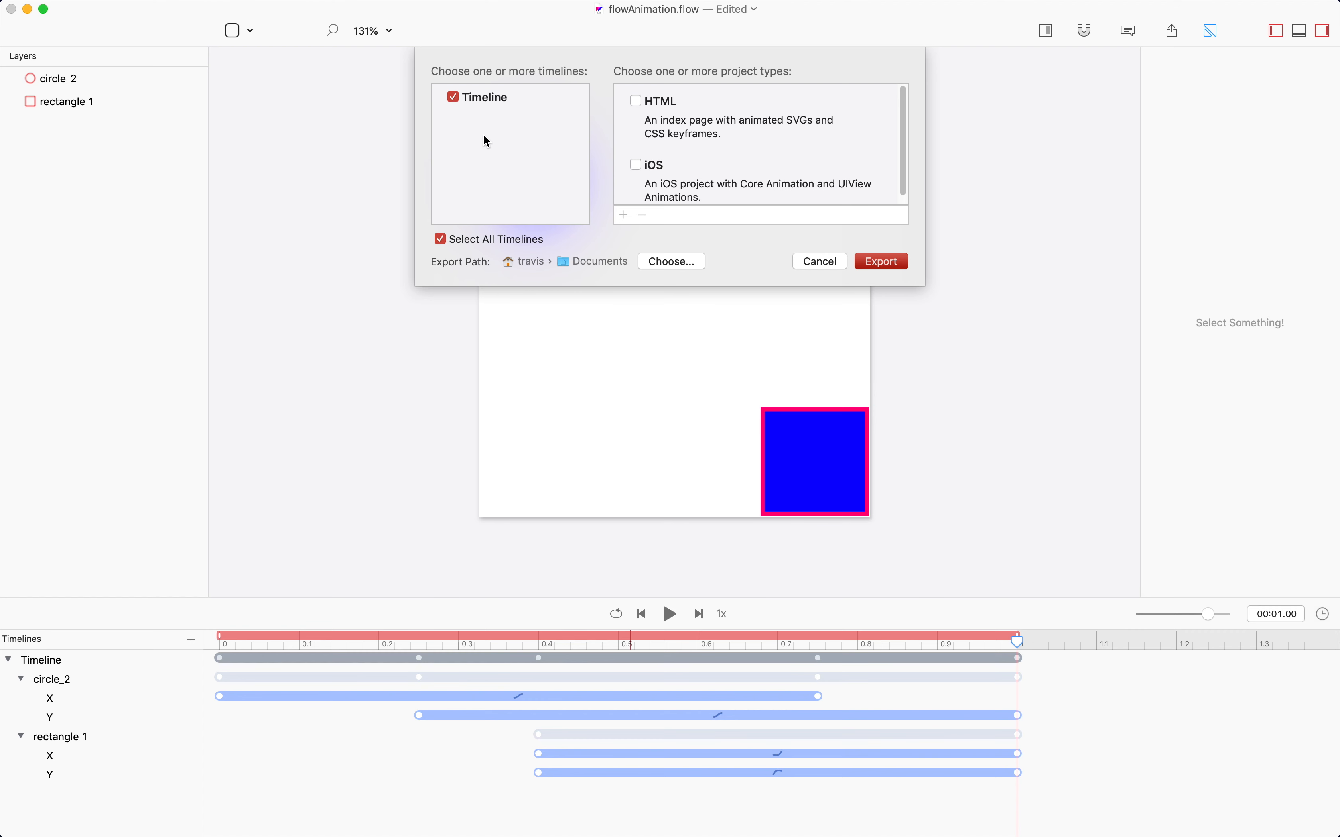
pyautogui.click(638, 164)
pyautogui.click(886, 260)
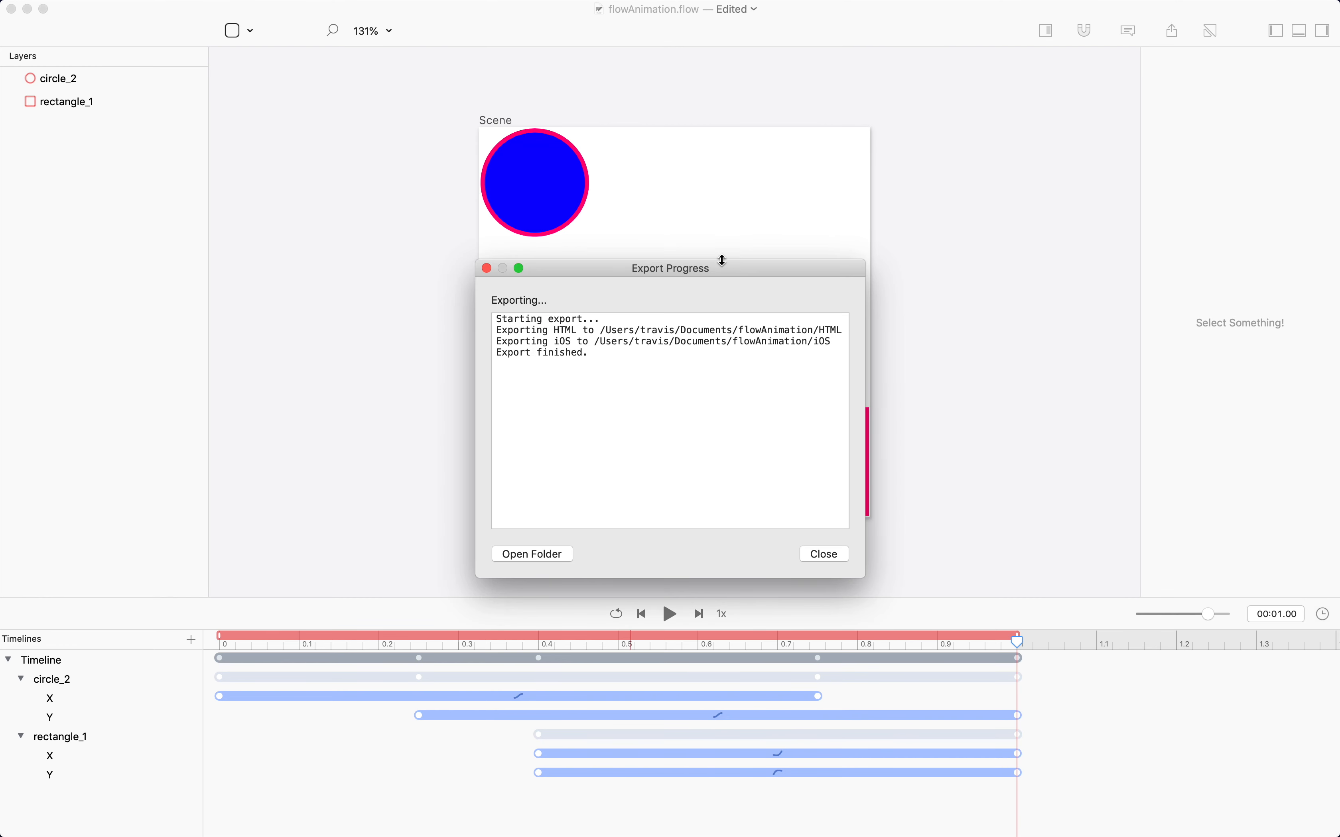
# Step: Open the export folder, go to iOS > Timeline and open Timeline.xcodeproj in Xcode
pyautogui.click(553, 556)
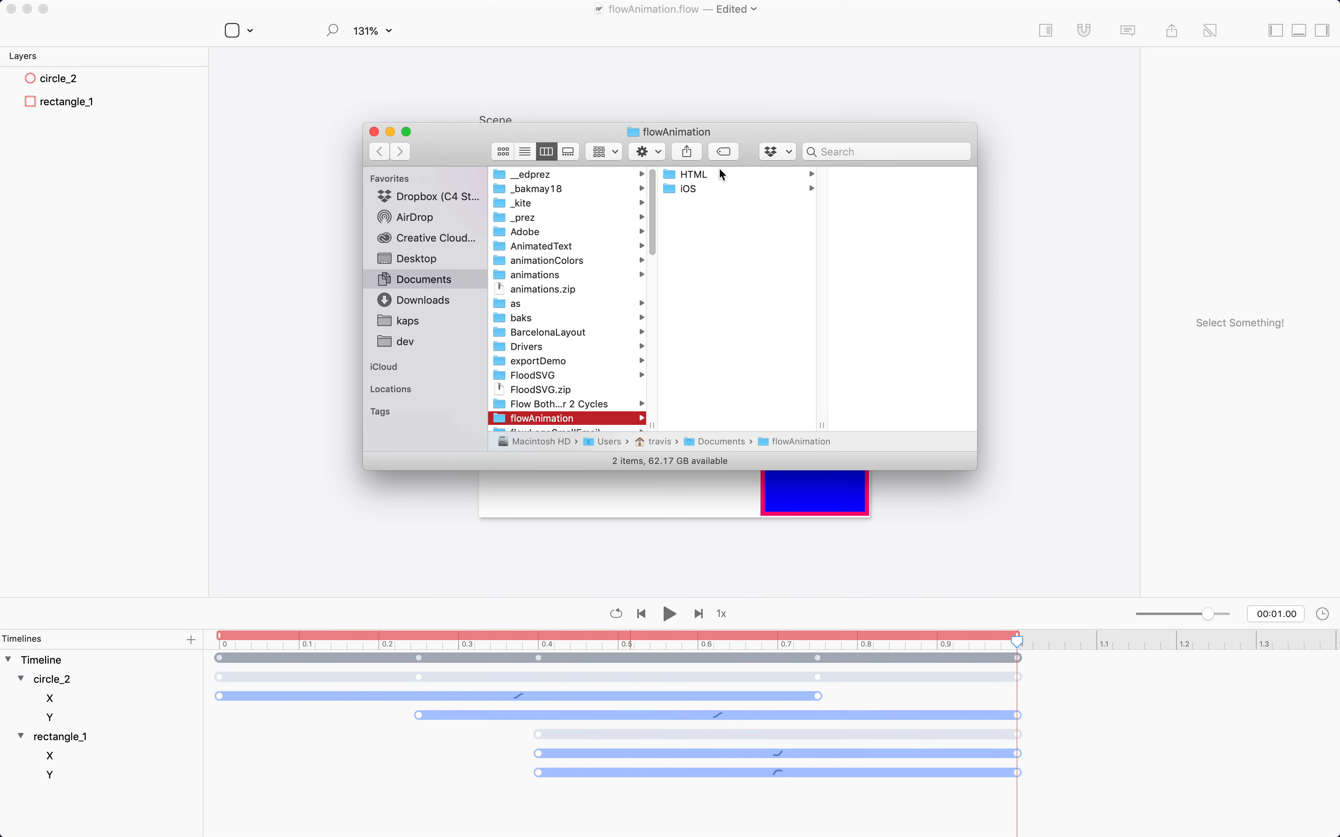
pyautogui.click(719, 176)
pyautogui.click(679, 186)
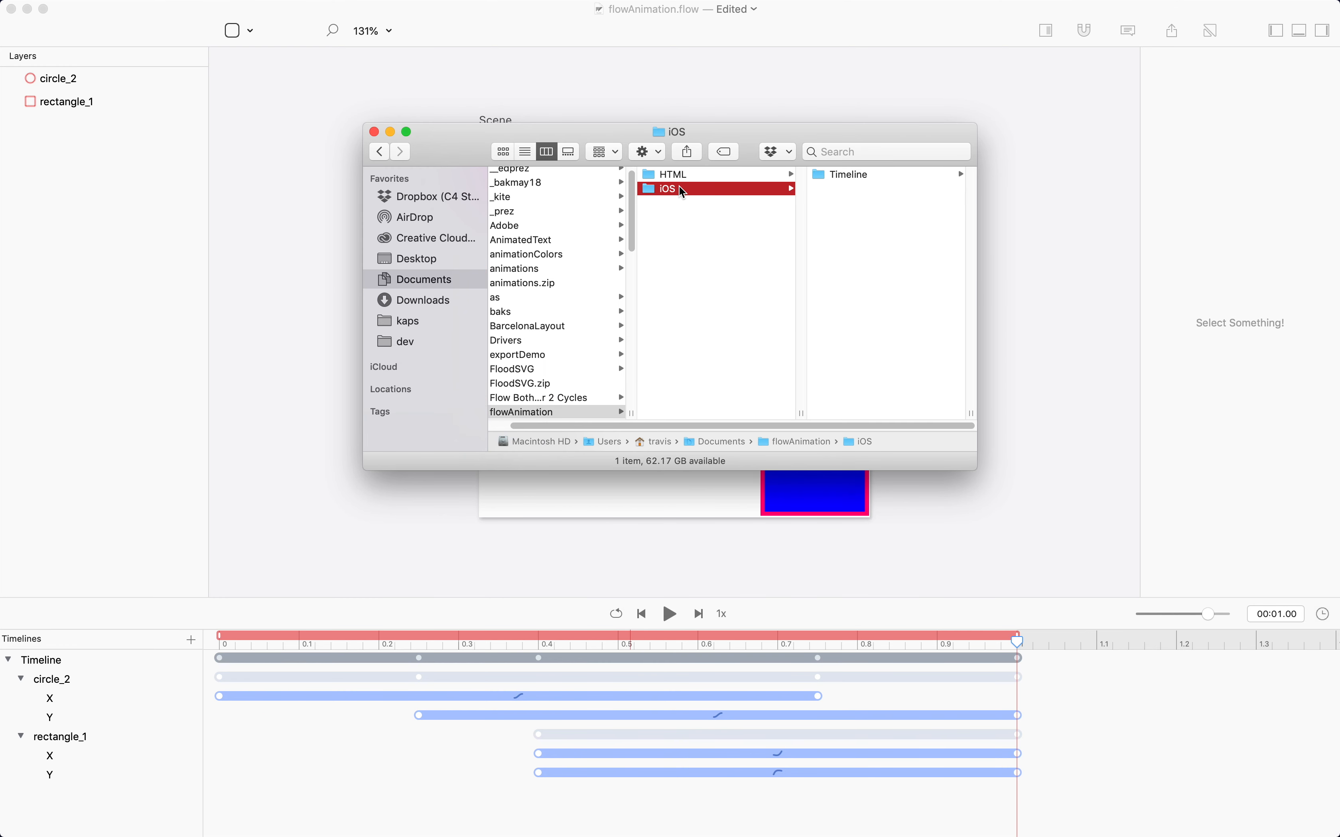
pyautogui.click(835, 182)
pyautogui.click(852, 201)
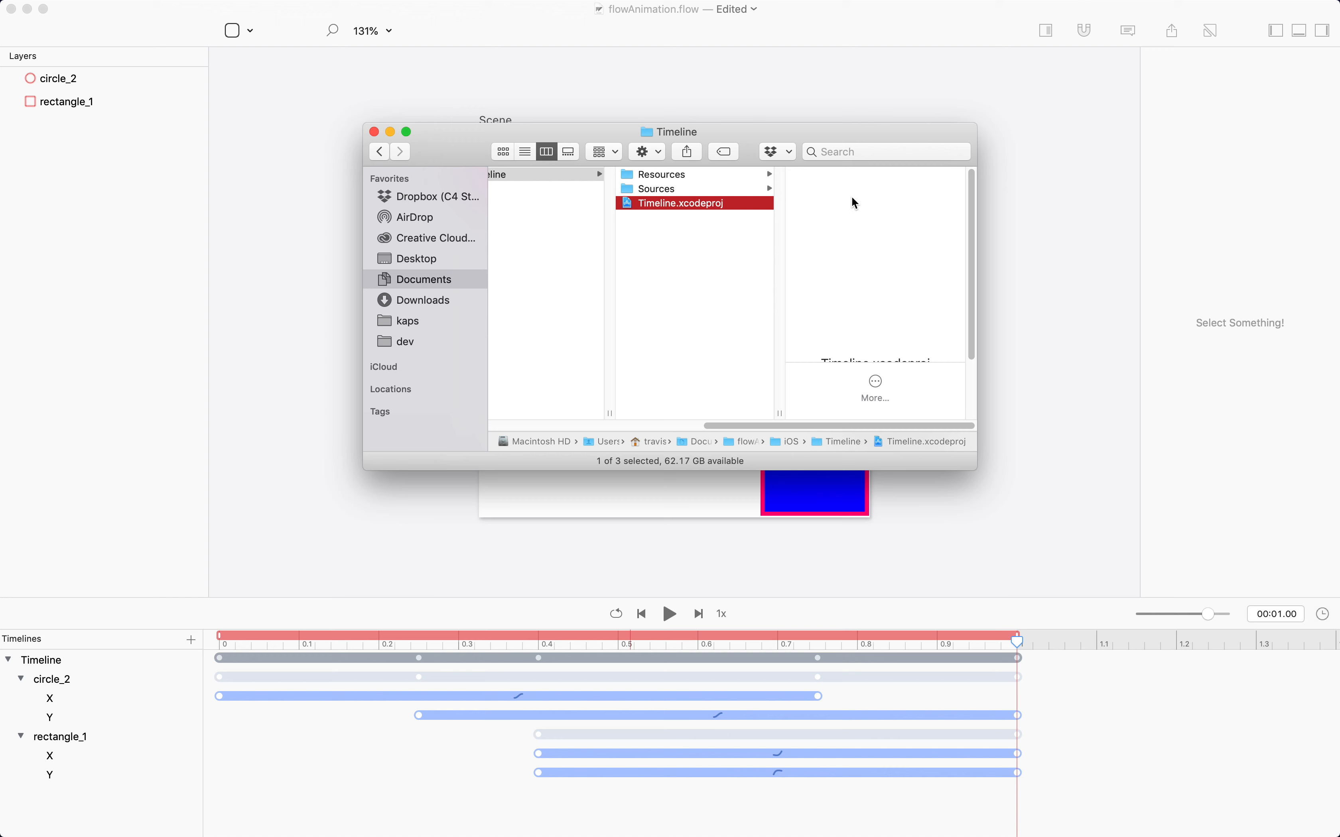
pyautogui.doubleClick(702, 203)
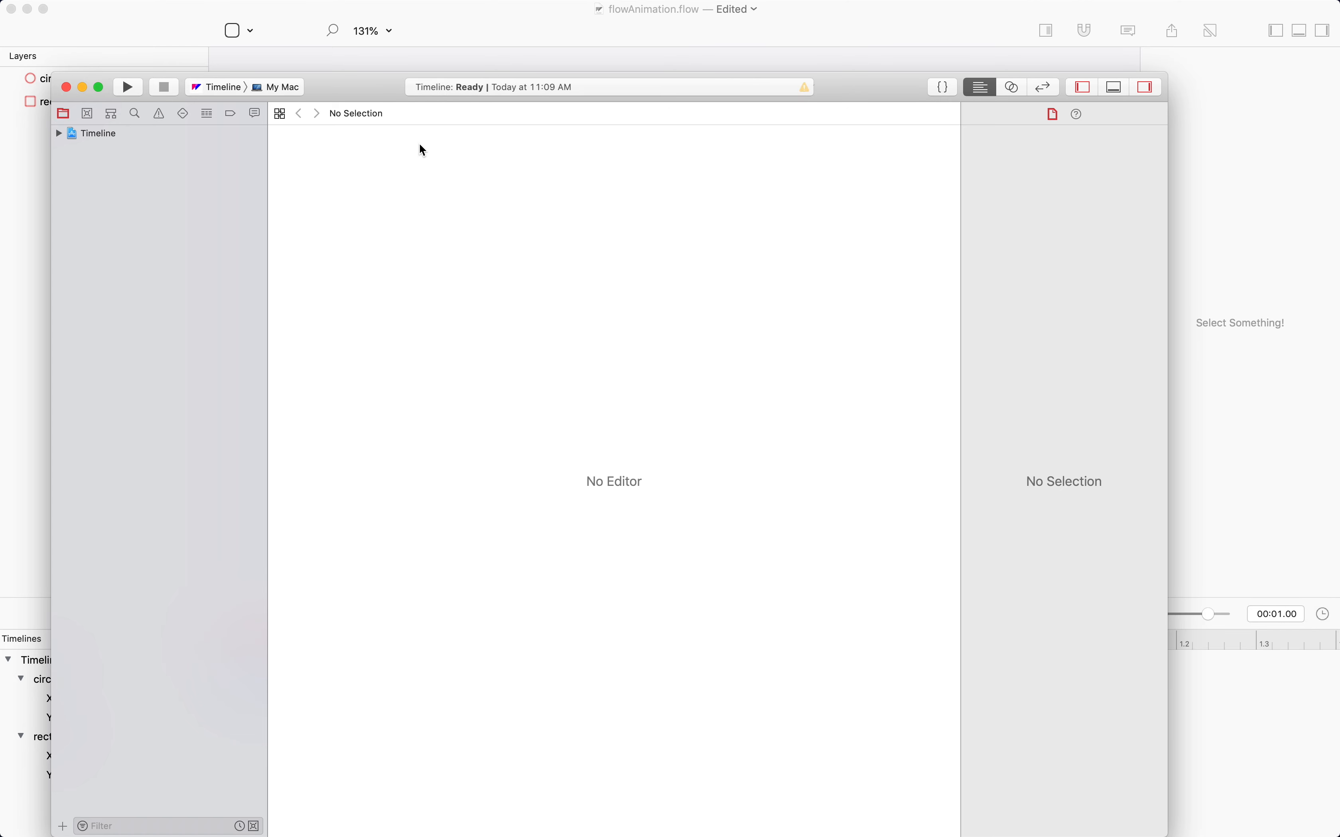
# Step: Set the run destination to the iPhone X simulator, then build and run the Timeline project
pyautogui.click(299, 92)
pyautogui.click(295, 42)
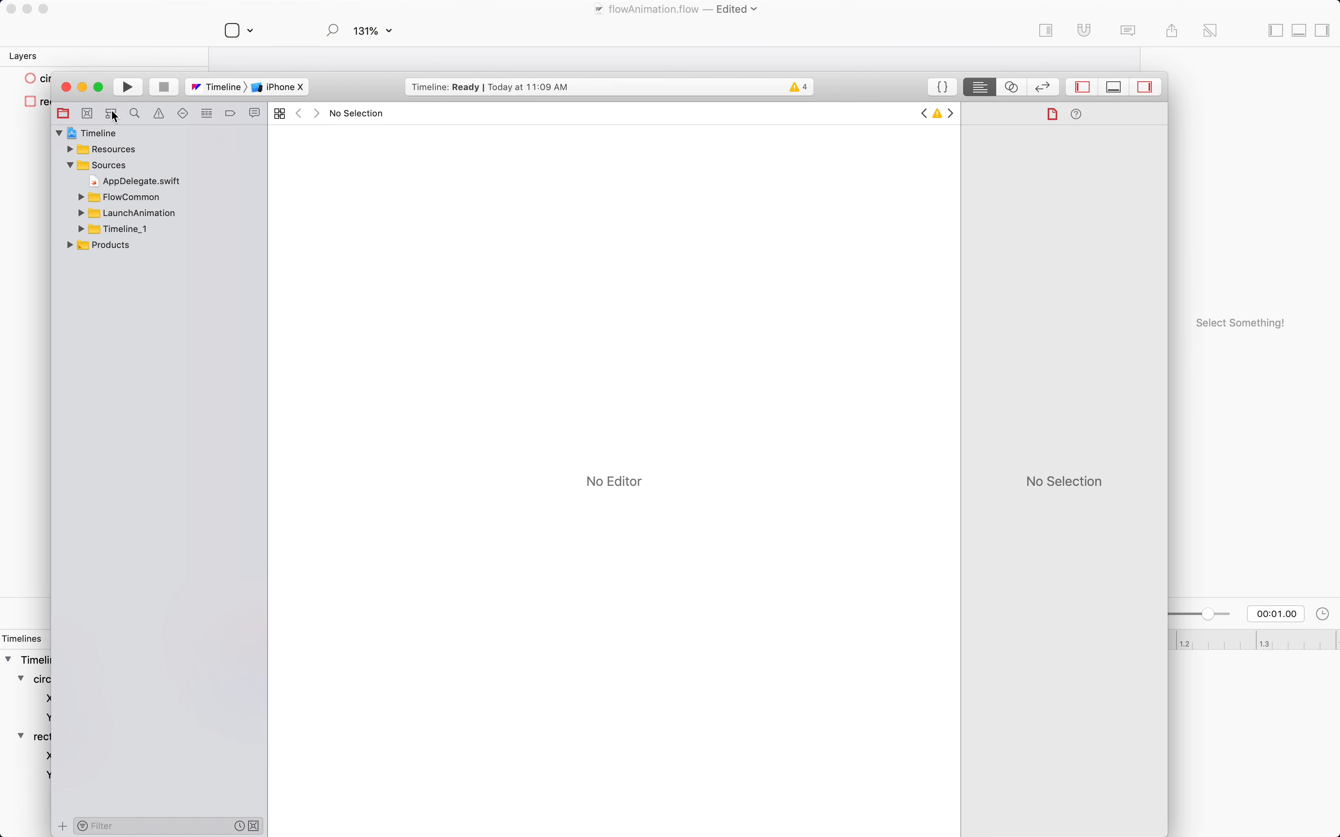
pyautogui.click(128, 87)
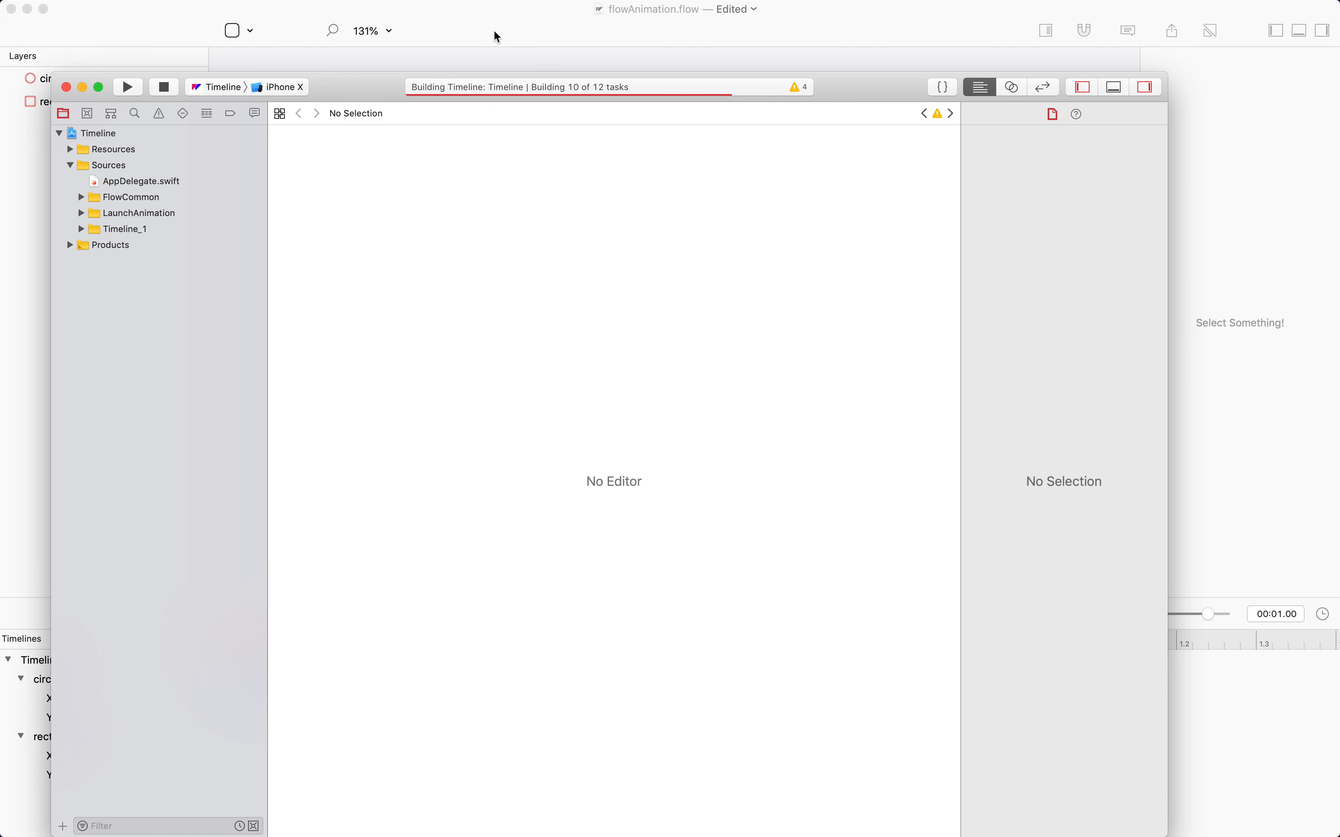
# Step: Switch to Finder, go to the export's HTML > Timeline folder and open Timeline.html in the browser
pyautogui.press('super+Tab')
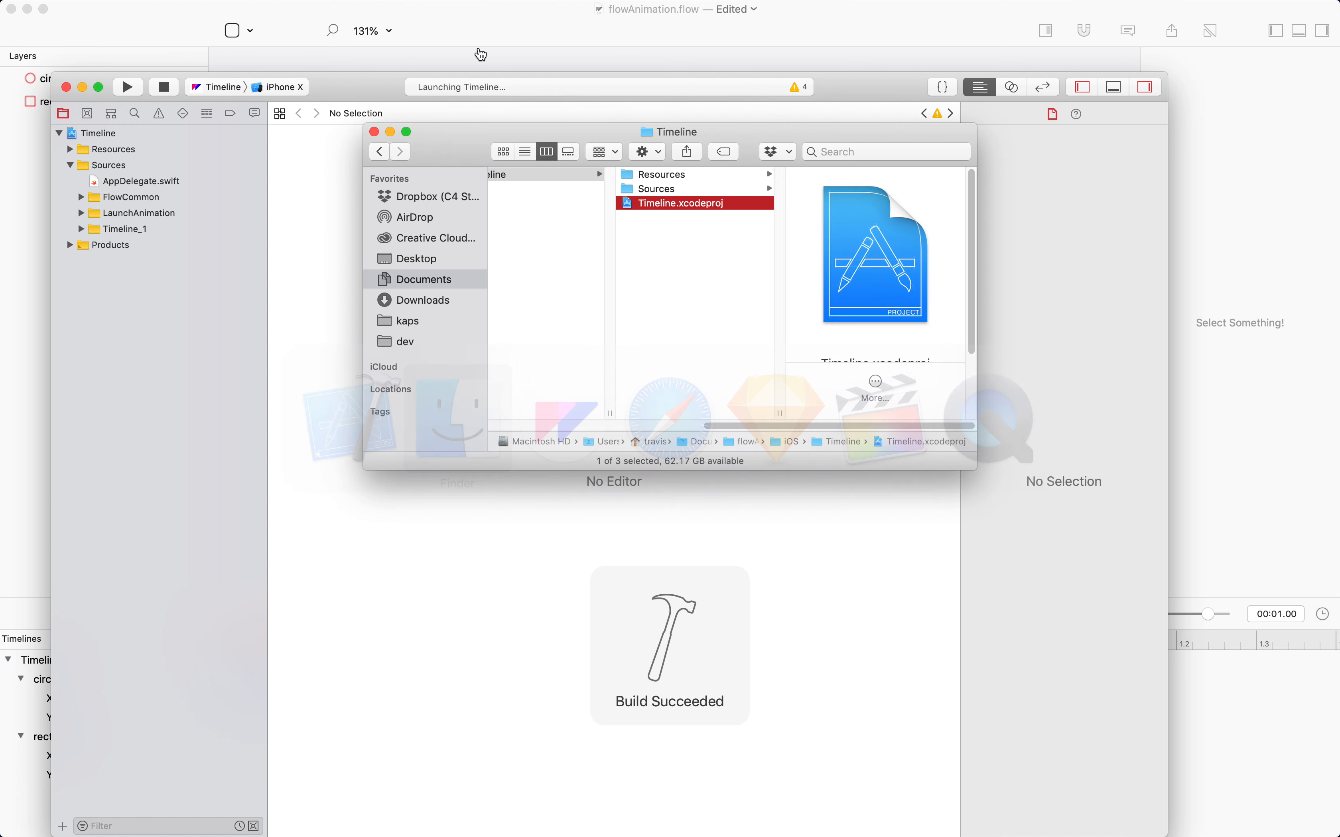
pyautogui.press('Left')
pyautogui.press('Left')
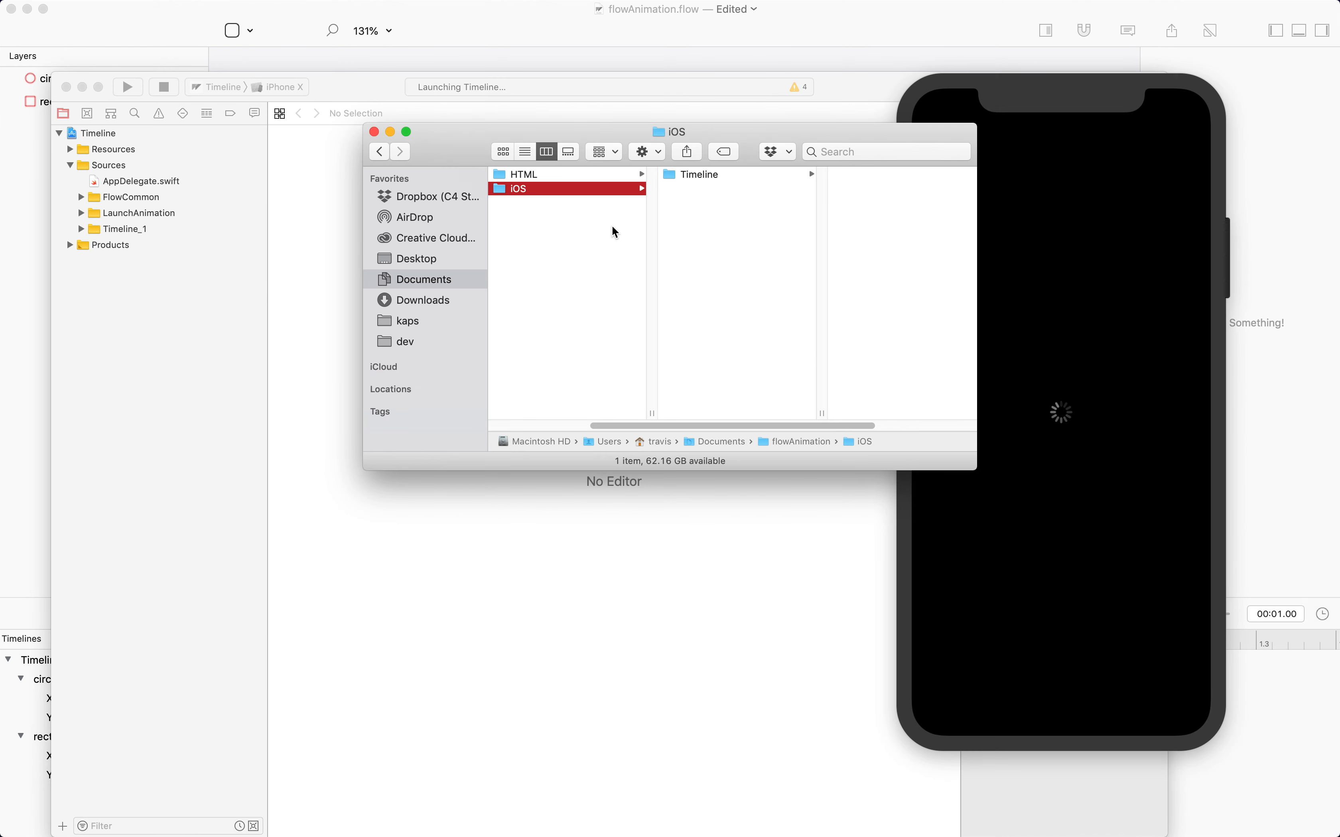
pyautogui.press('Up')
pyautogui.press('Right')
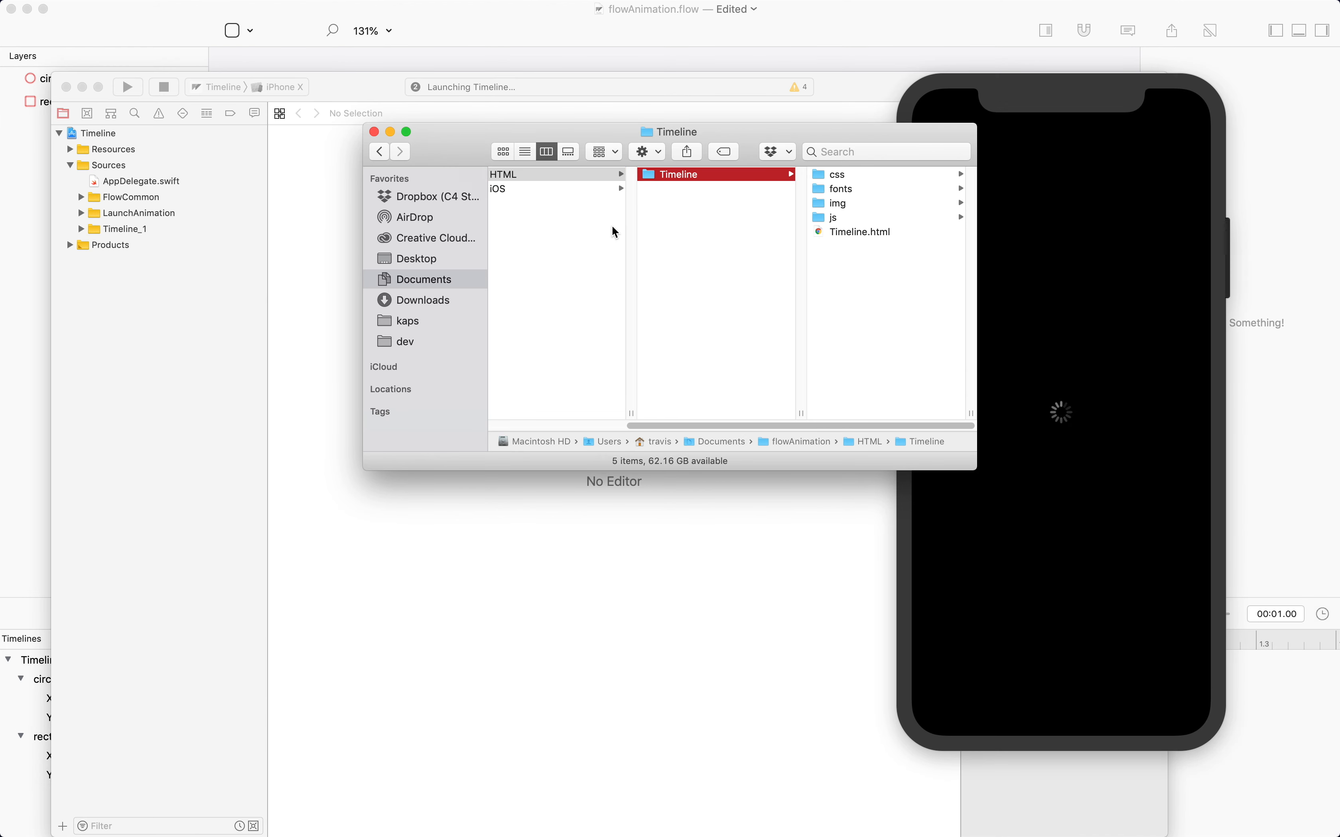
pyautogui.press('Right')
pyautogui.press('Down')
pyautogui.press('Down')
pyautogui.press('Down')
pyautogui.press('Down')
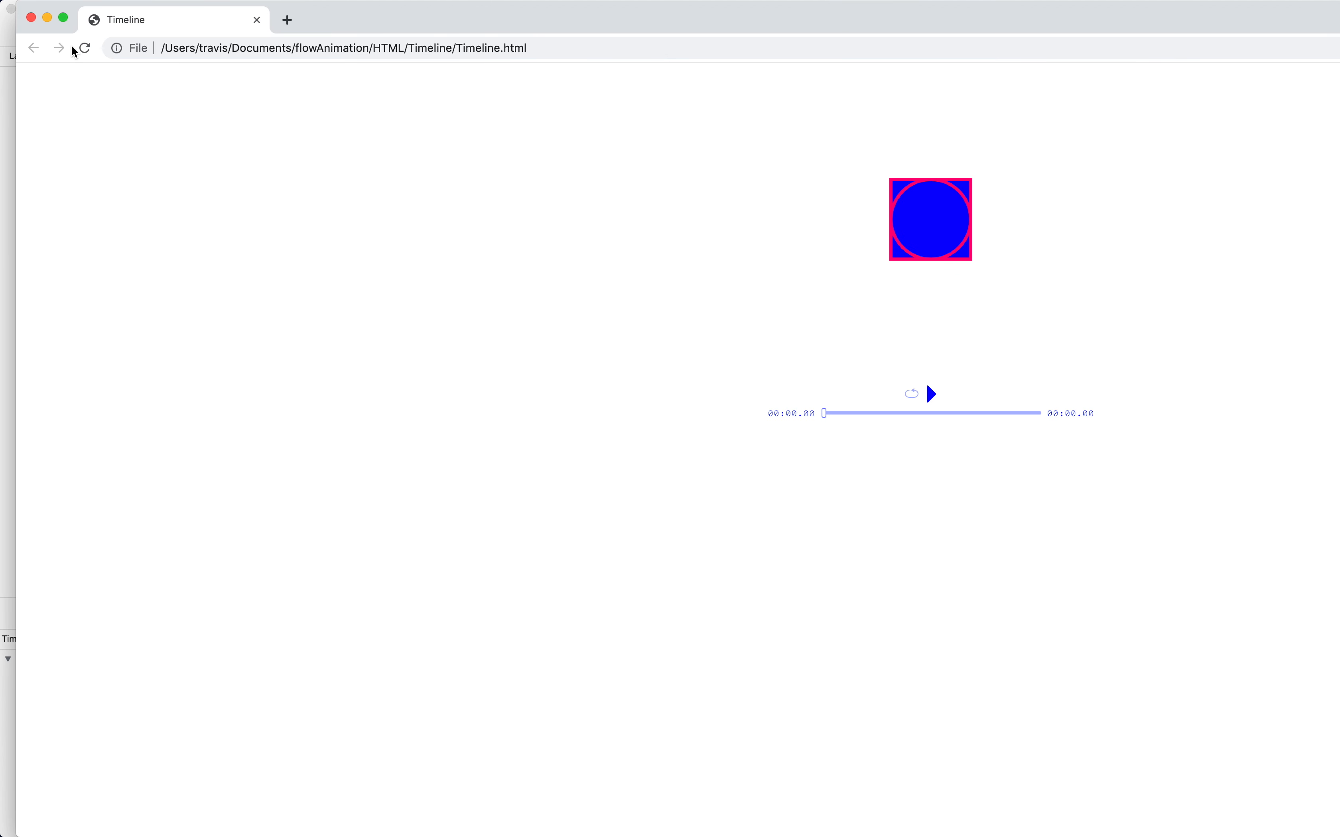
# Step: Enlarge the browser window, check the local file path and play the exported HTML animation several times
pyautogui.click(64, 18)
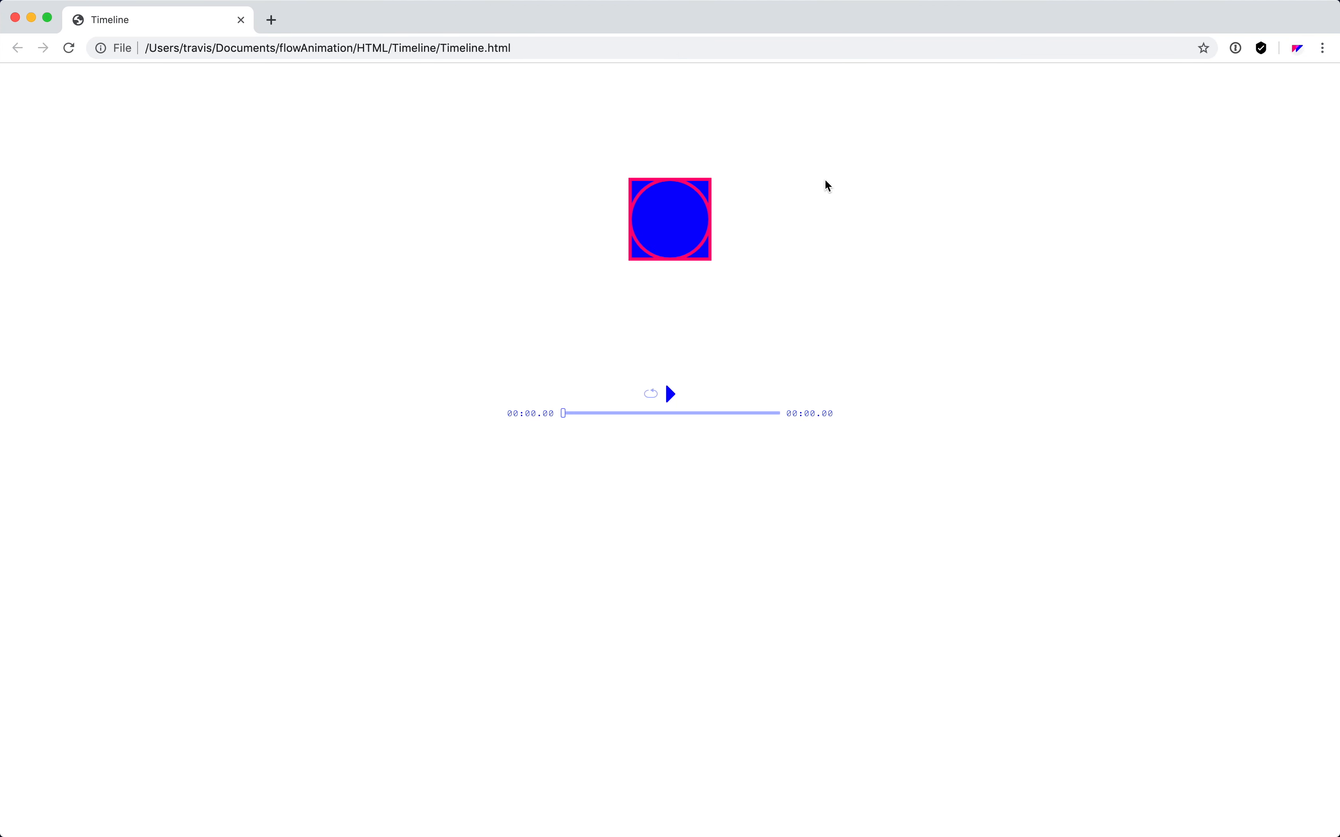
pyautogui.click(533, 52)
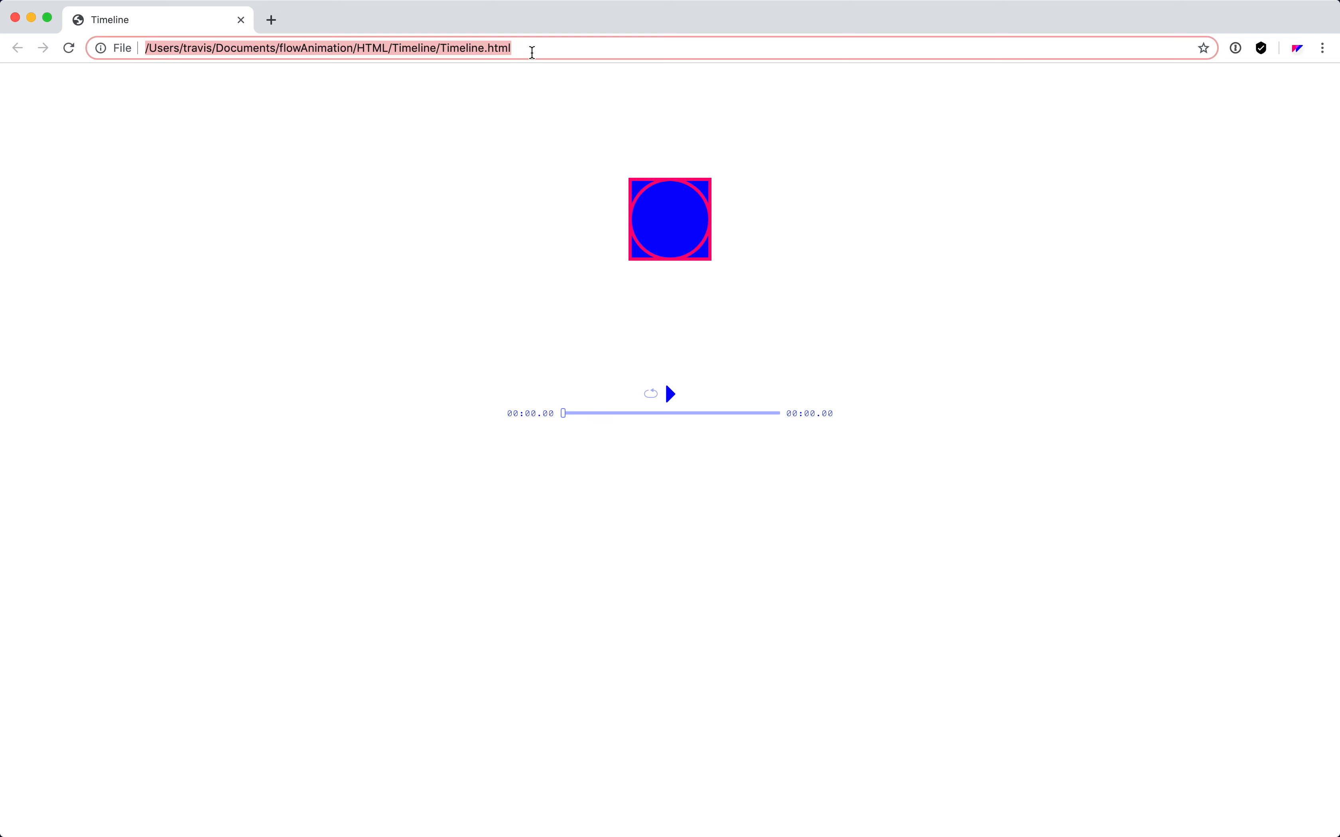
pyautogui.click(926, 381)
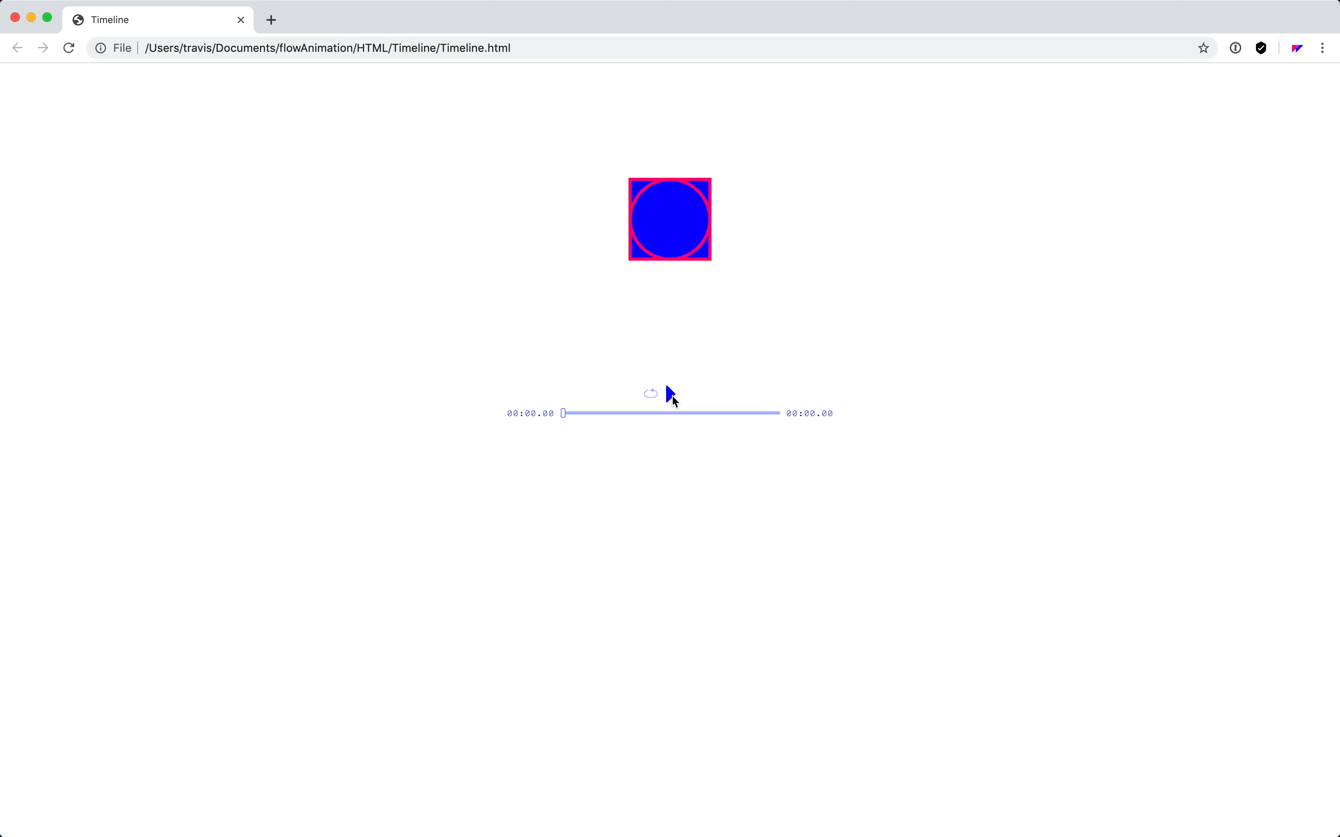
pyautogui.click(673, 395)
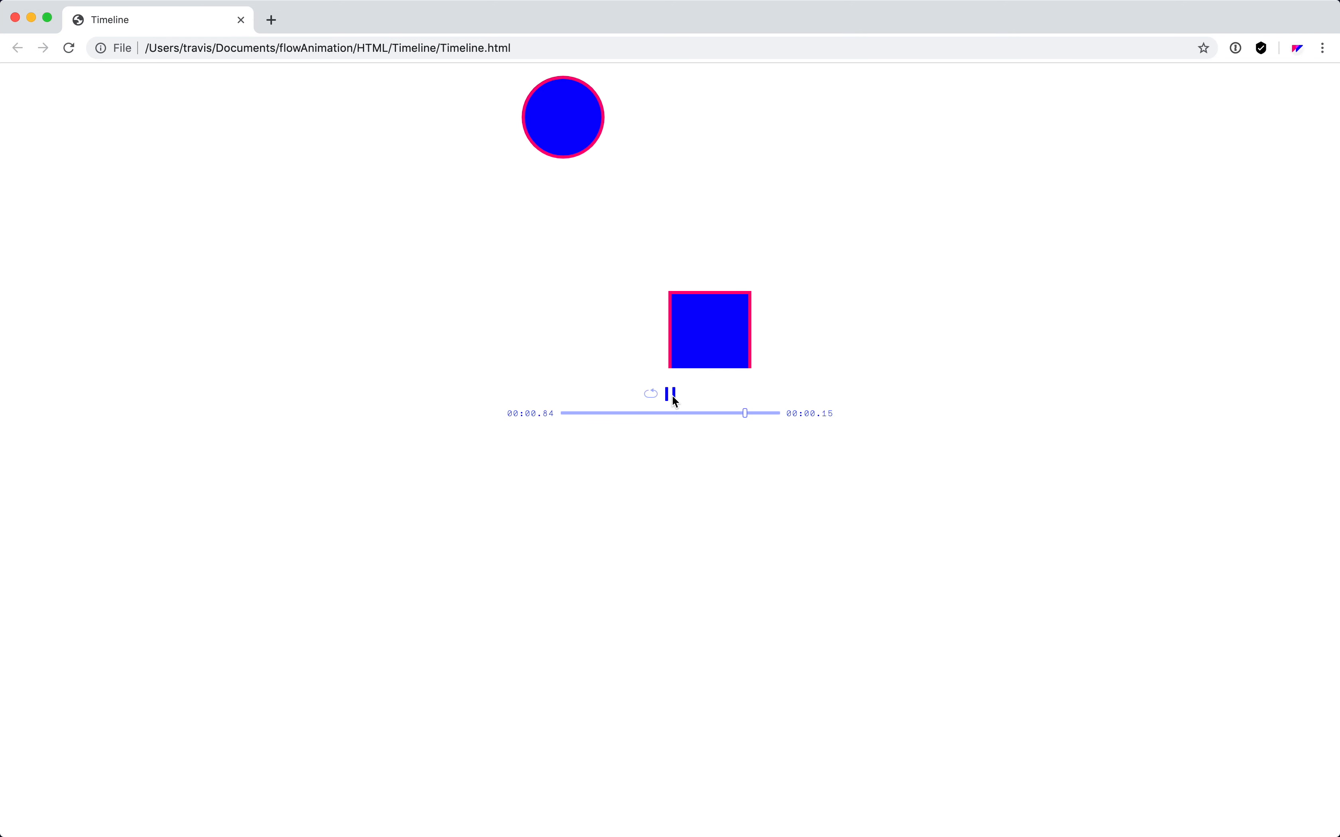
pyautogui.click(672, 396)
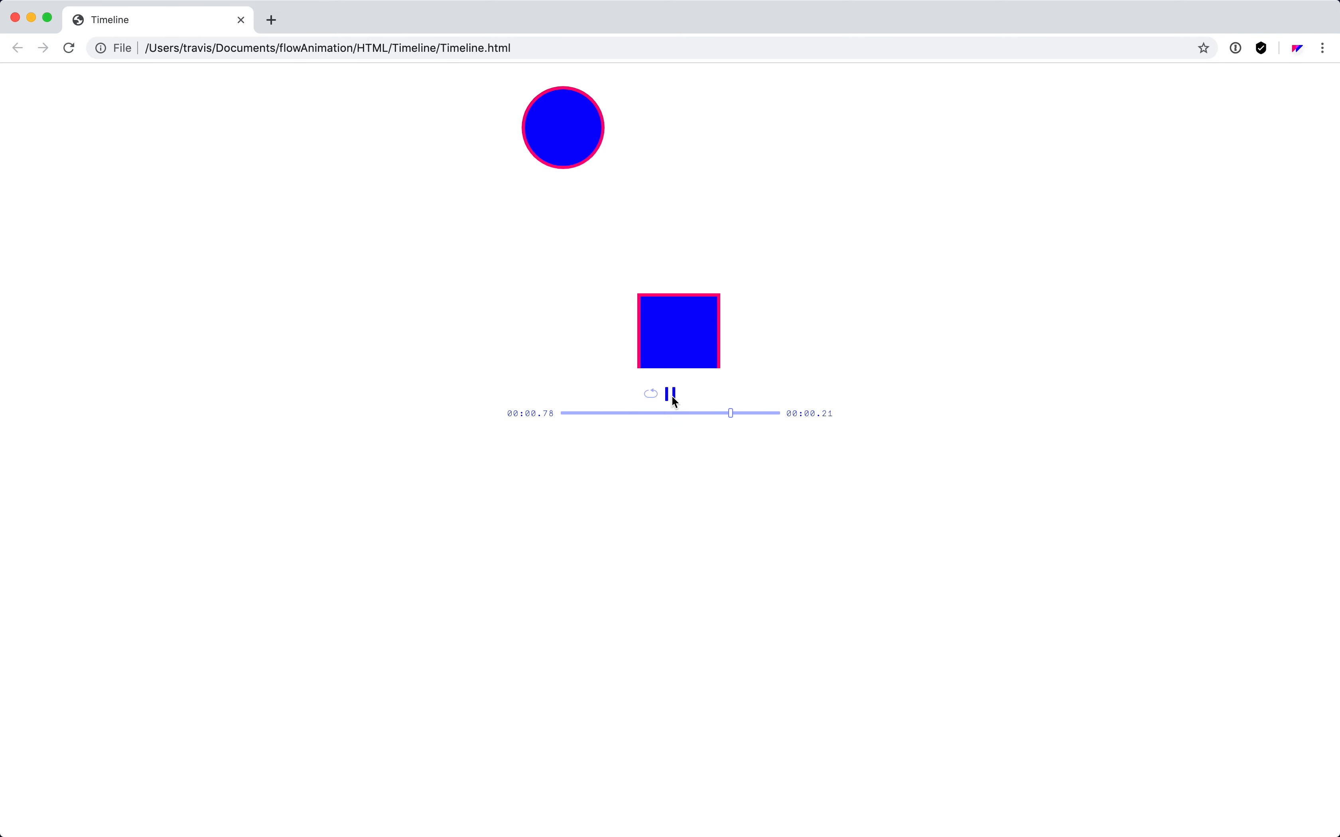
pyautogui.click(673, 396)
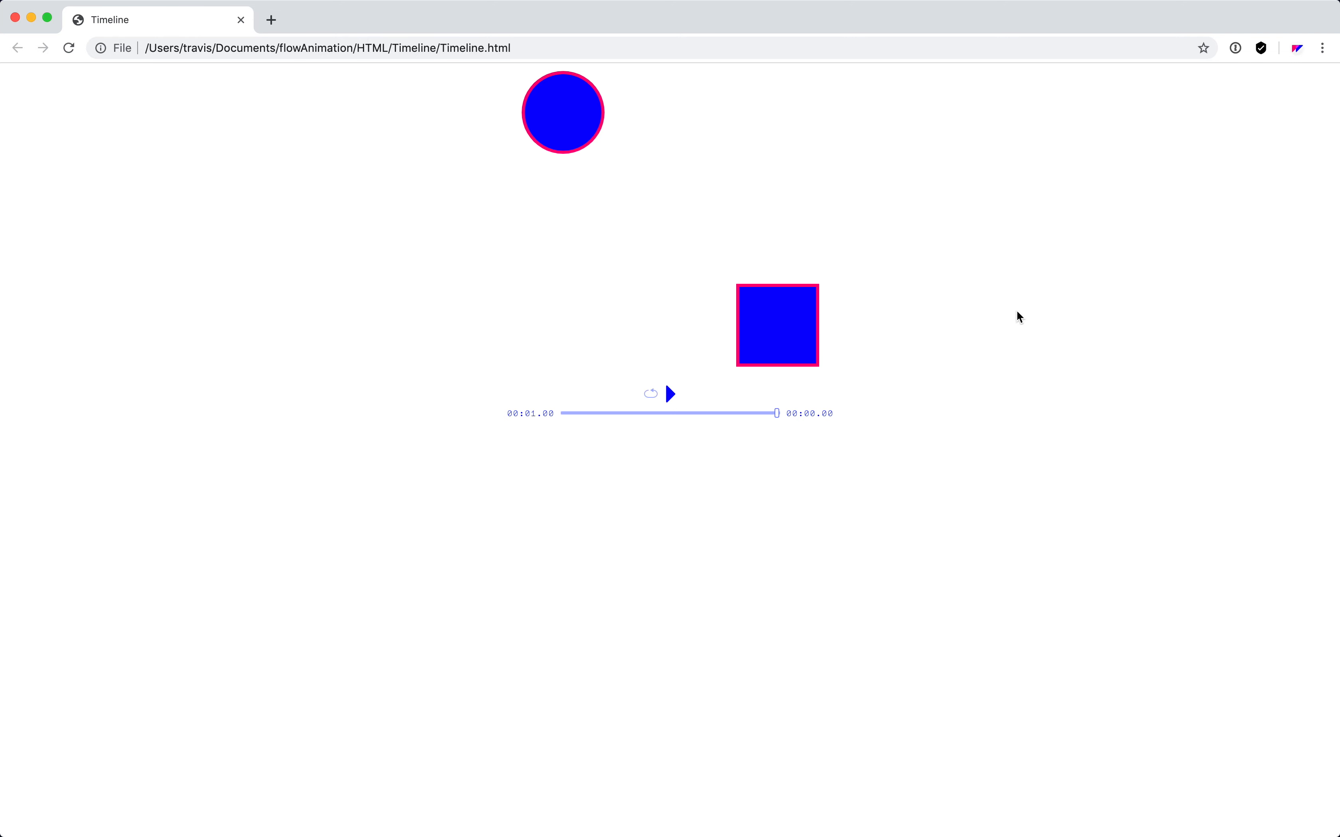
# Step: Switch to the iPhone X simulator to view the running iOS export
pyautogui.press('super+Tab')
pyautogui.press('super+Tab')
pyautogui.press('super+Tab')
pyautogui.press('super+Tab')
pyautogui.press('super+Tab')
pyautogui.press('super+Tab')
pyautogui.press('super+Tab')
pyautogui.press('super+Tab')
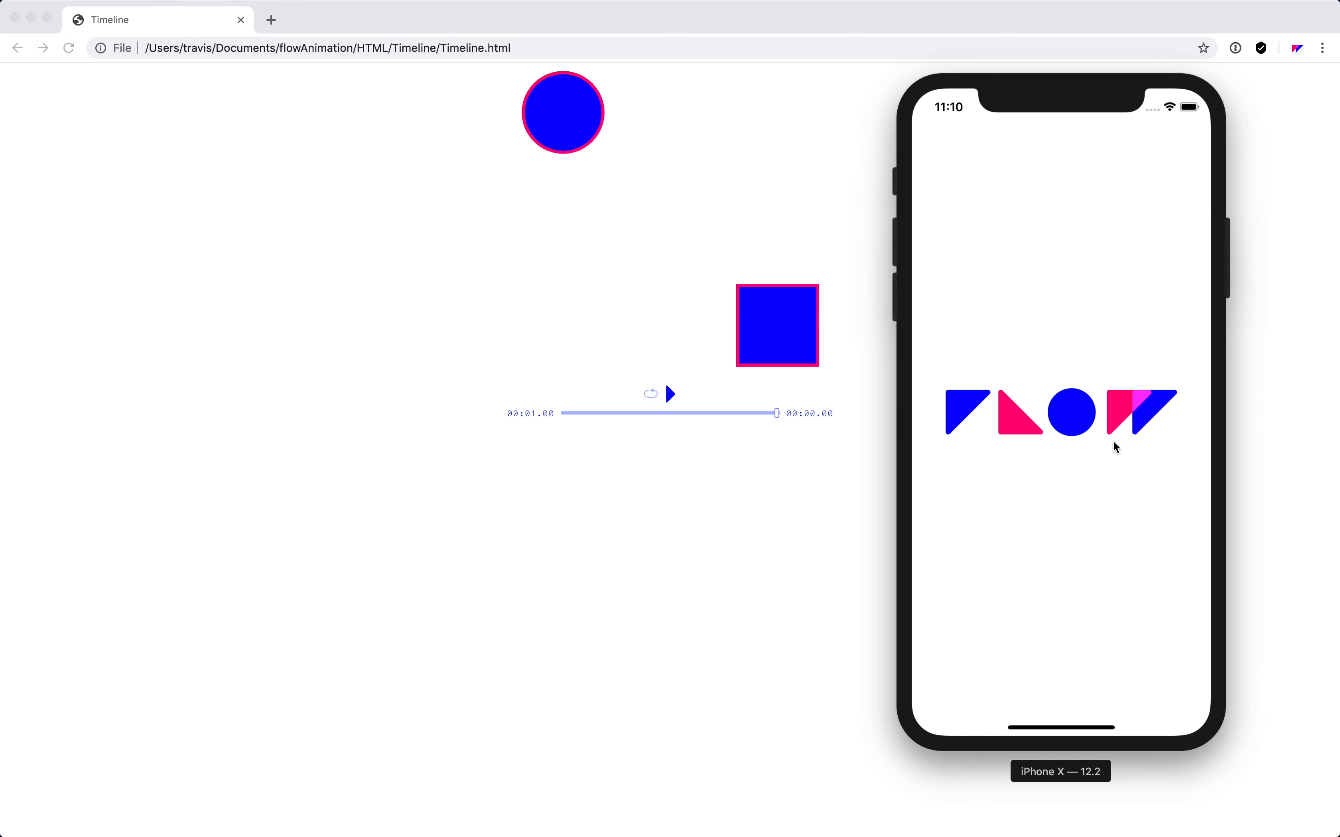